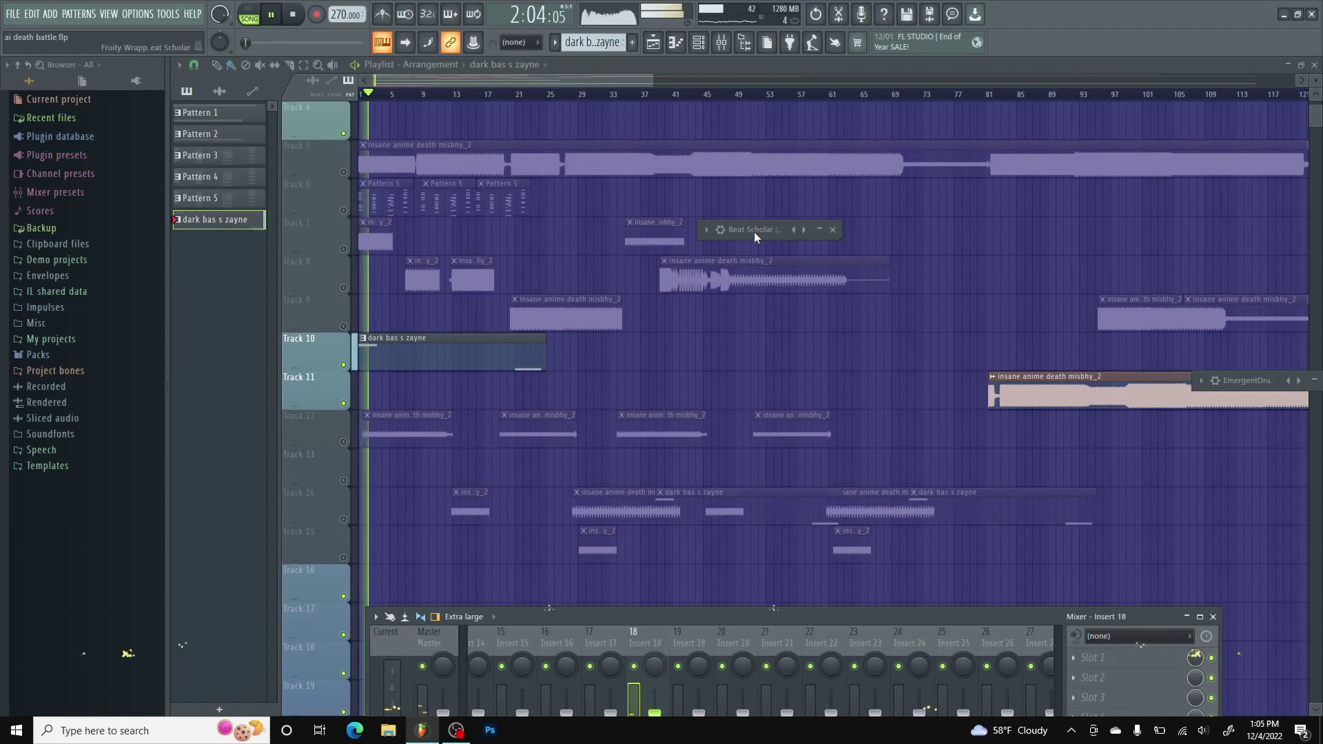
Expand the Beat Scholar and Emergent Drums windows and place them side by side at the top left.
double_click(754, 232)
drag(892, 224, 261, 135)
double_click(1254, 385)
drag(1255, 385, 878, 238)
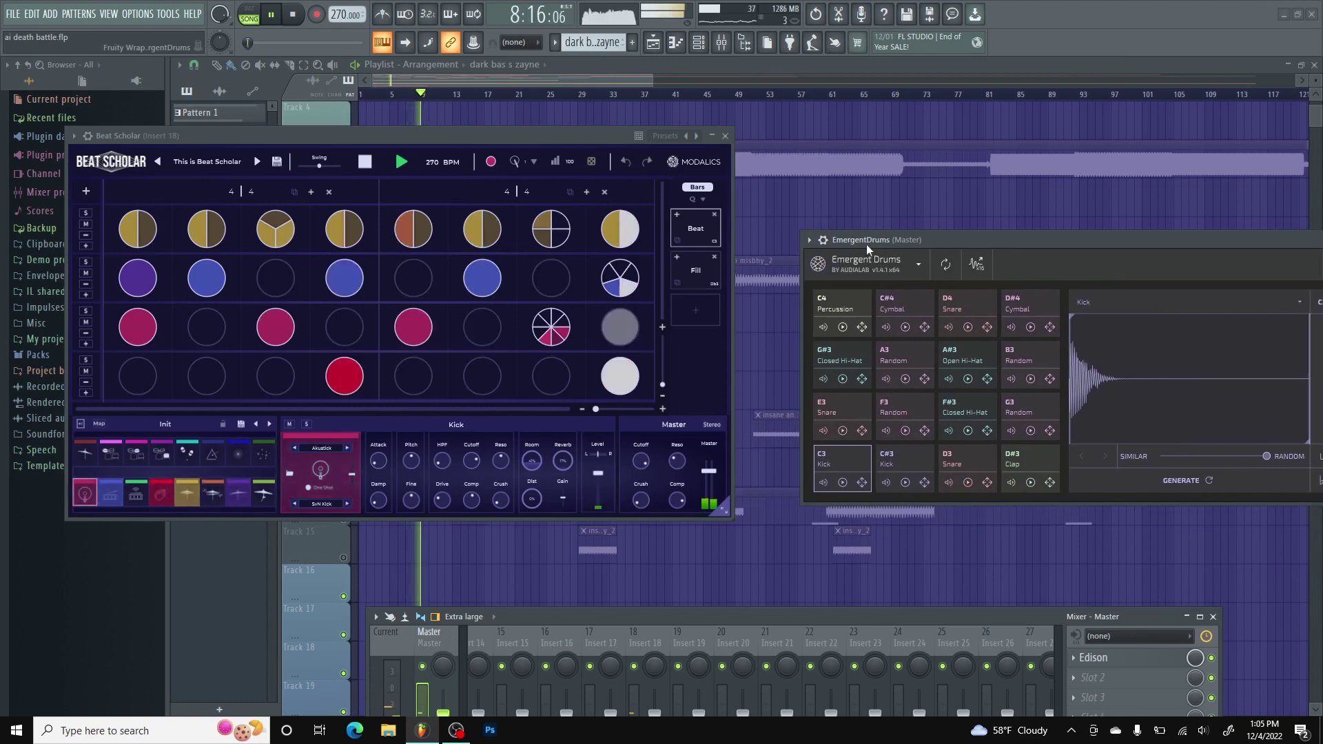
Audition the 744 Funky Break and SikBit factory presets in Beat Scholar.
click(408, 164)
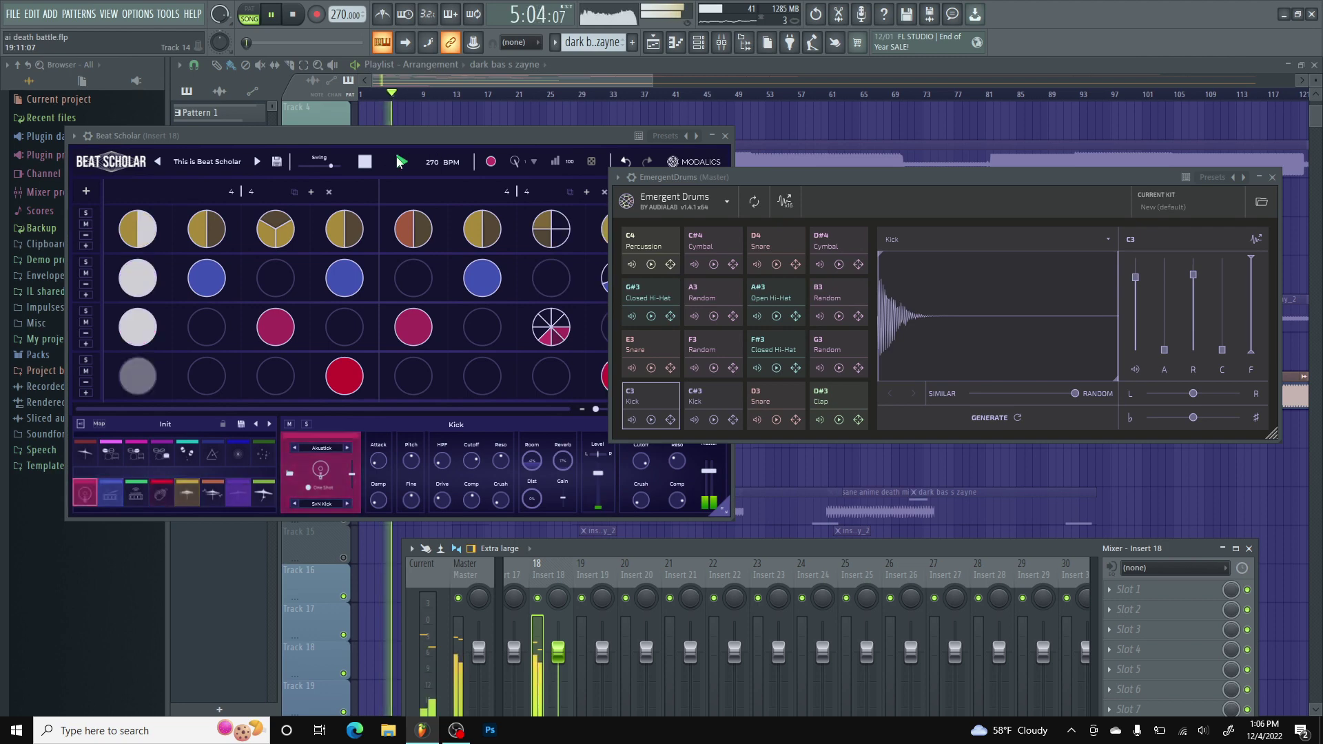
click(434, 178)
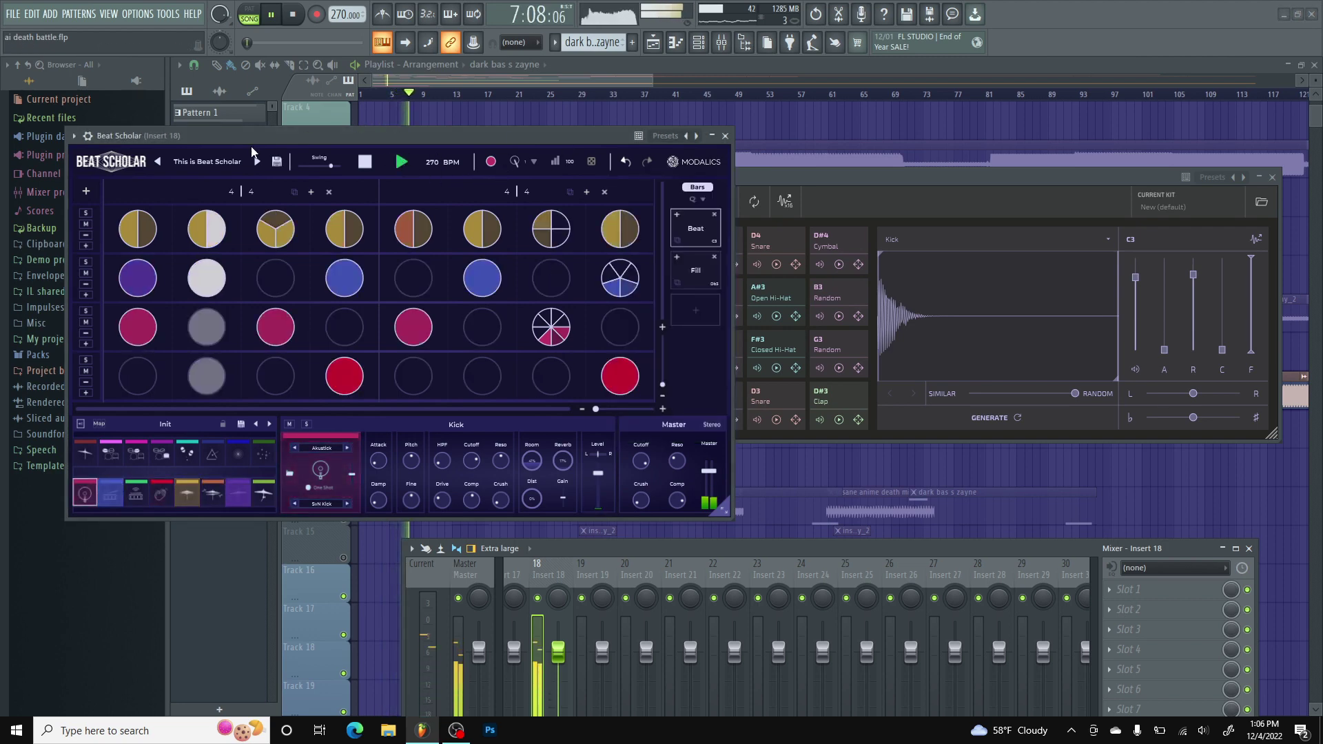
click(256, 163)
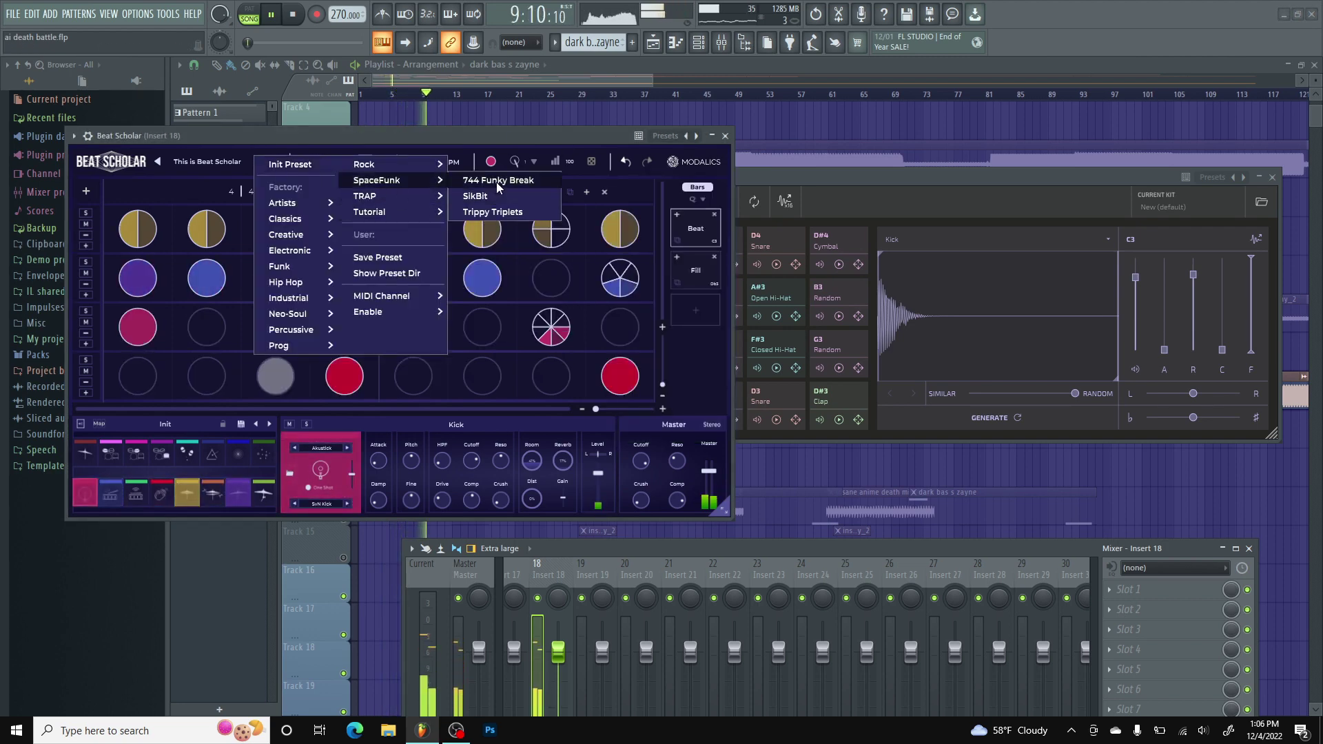
click(495, 177)
click(257, 161)
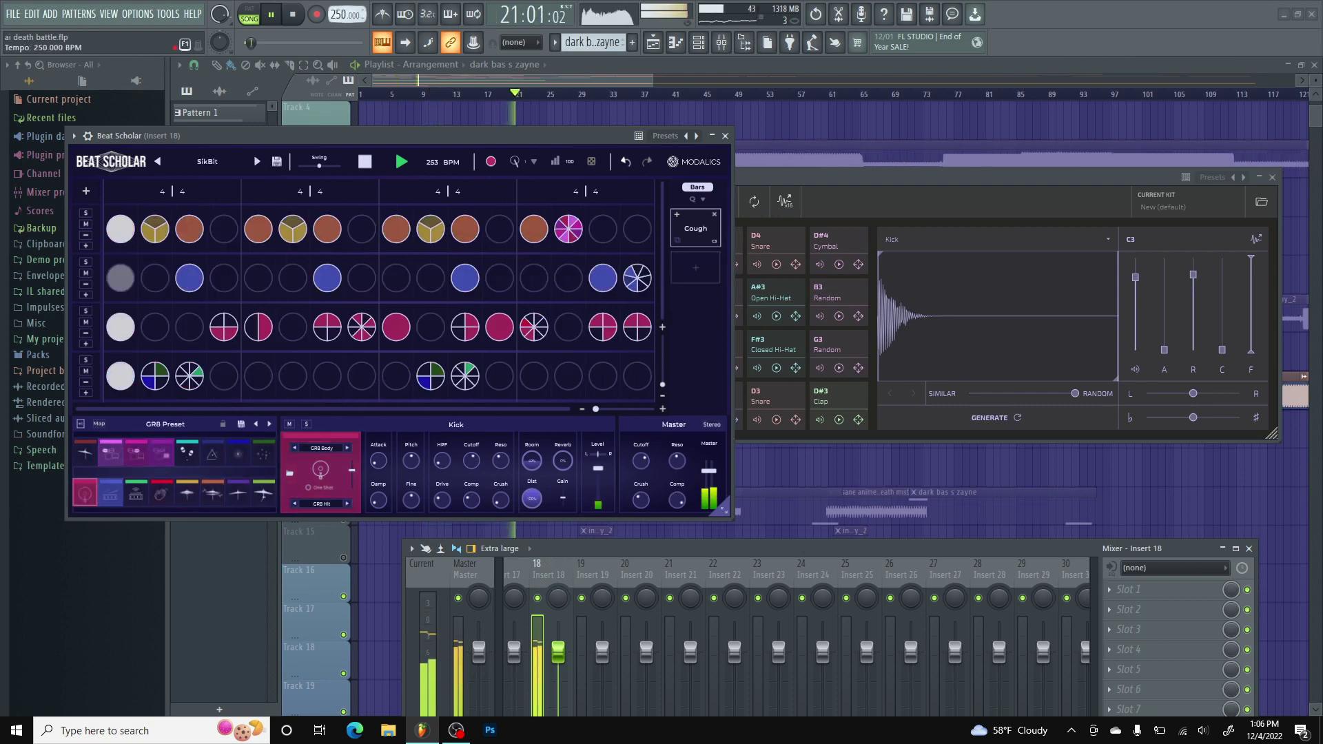
Lower the song tempo to about 102 BPM.
drag(346, 14, 349, 117)
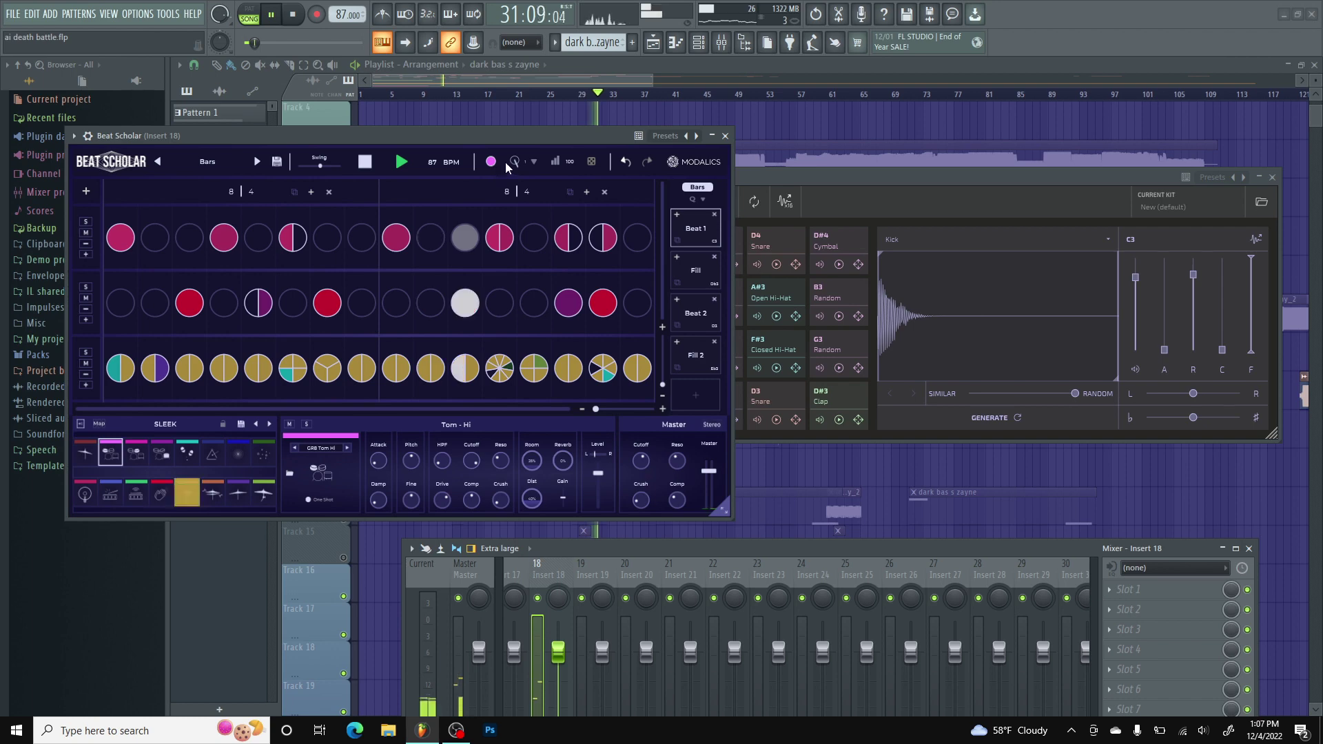
scroll(457, 112, down, 5)
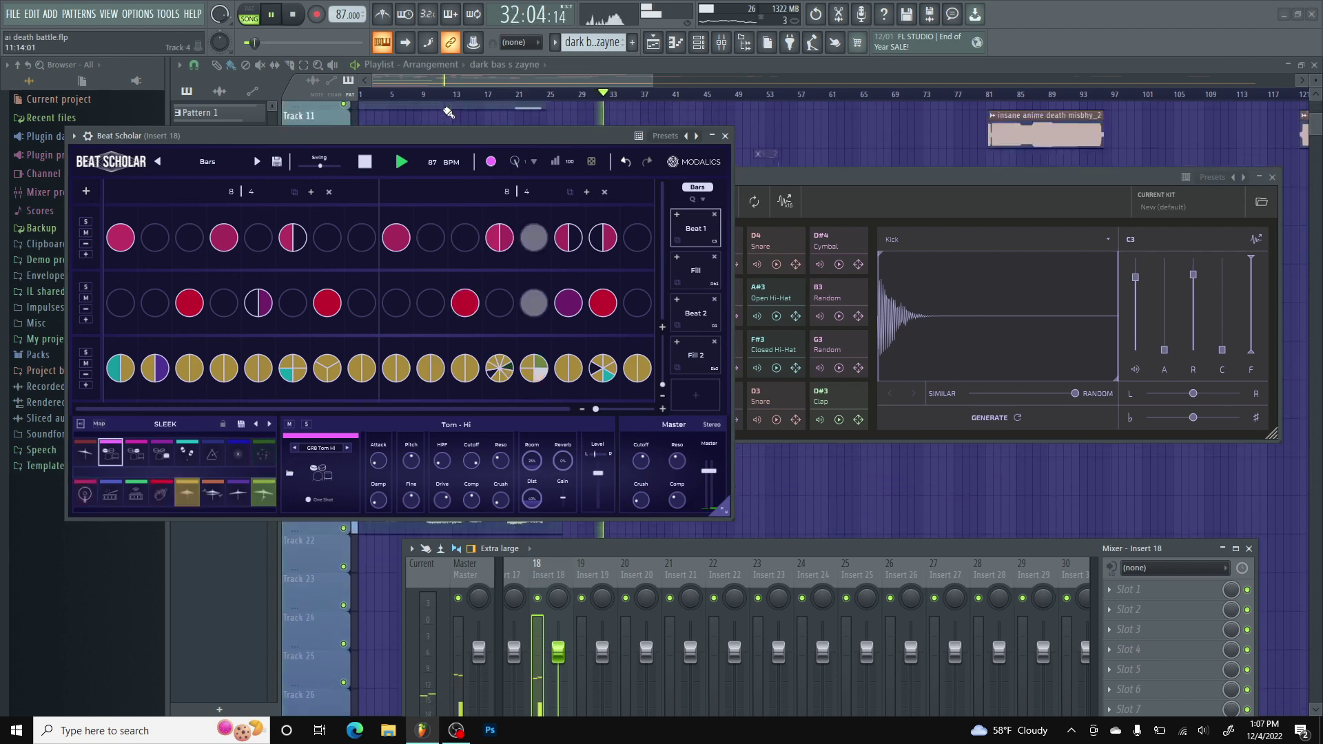
scroll(457, 112, up, 2)
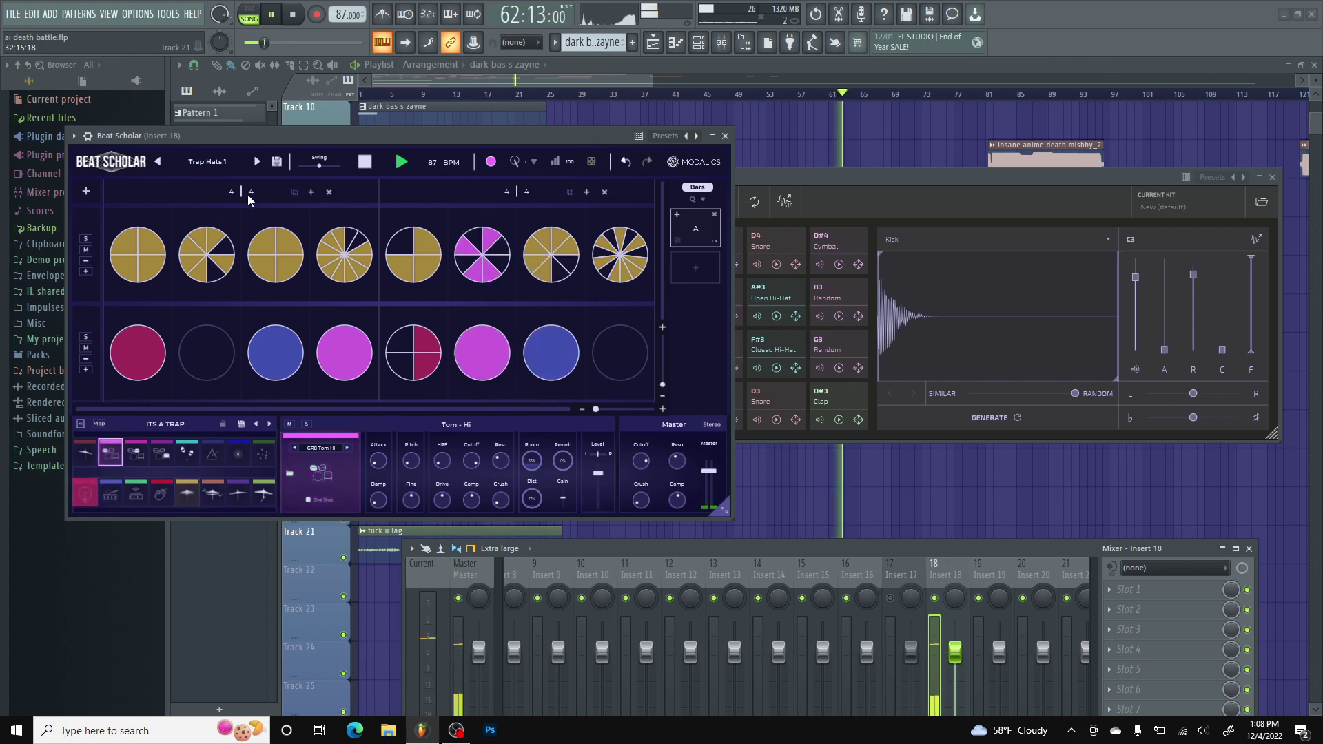
Add two empty 4/4 bars to the pattern and fill a top-row step.
click(311, 192)
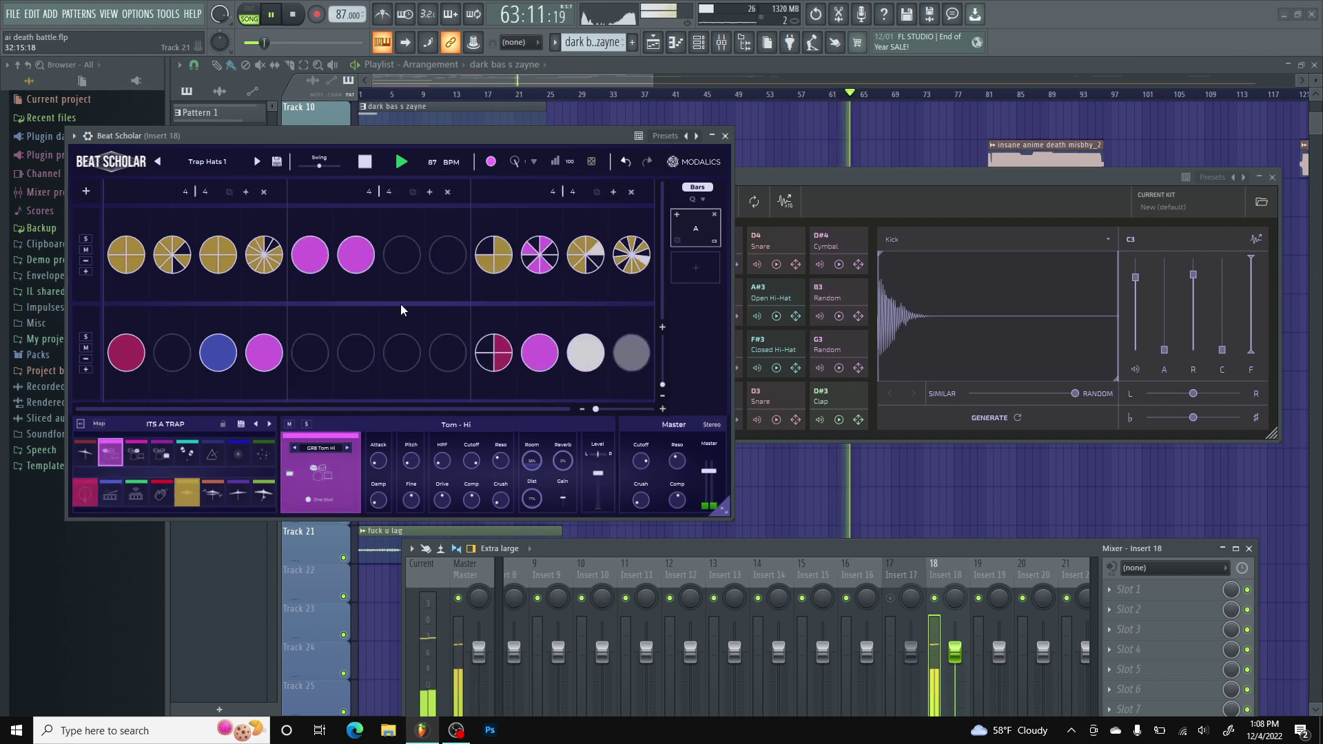
click(447, 254)
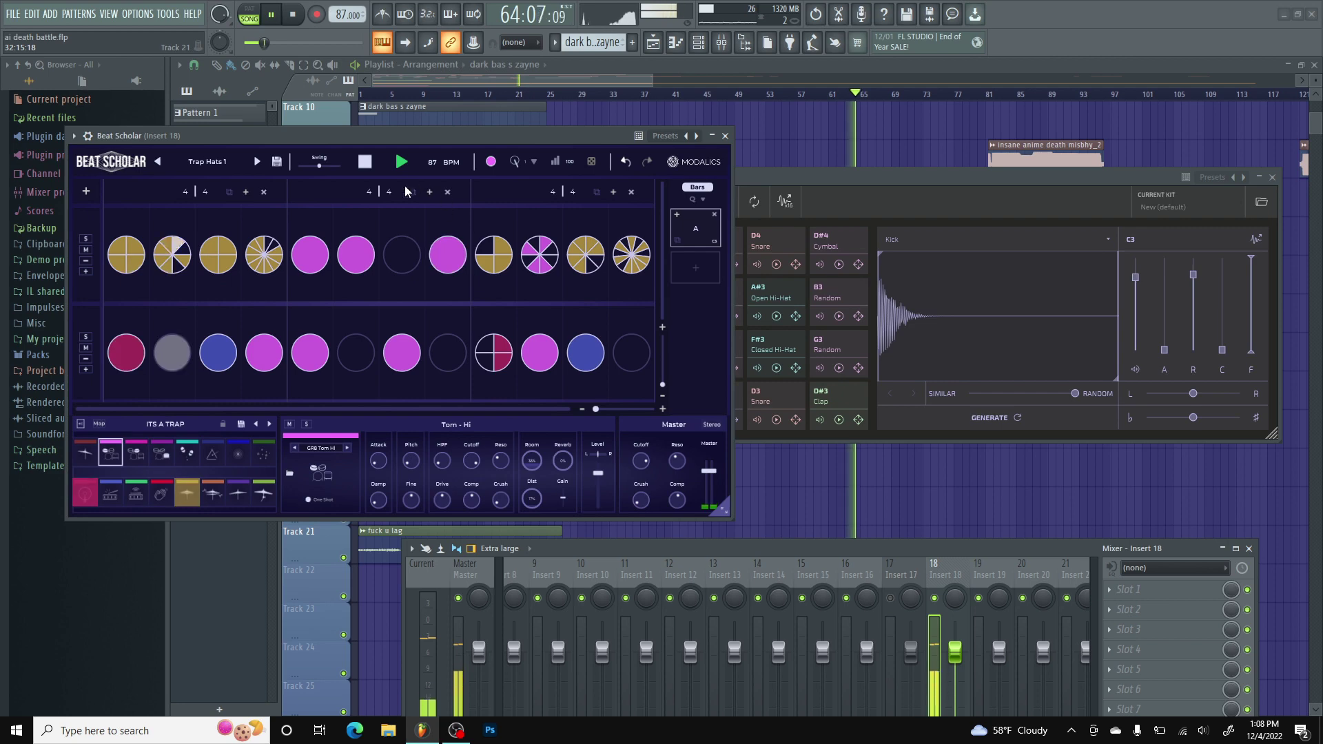
click(429, 192)
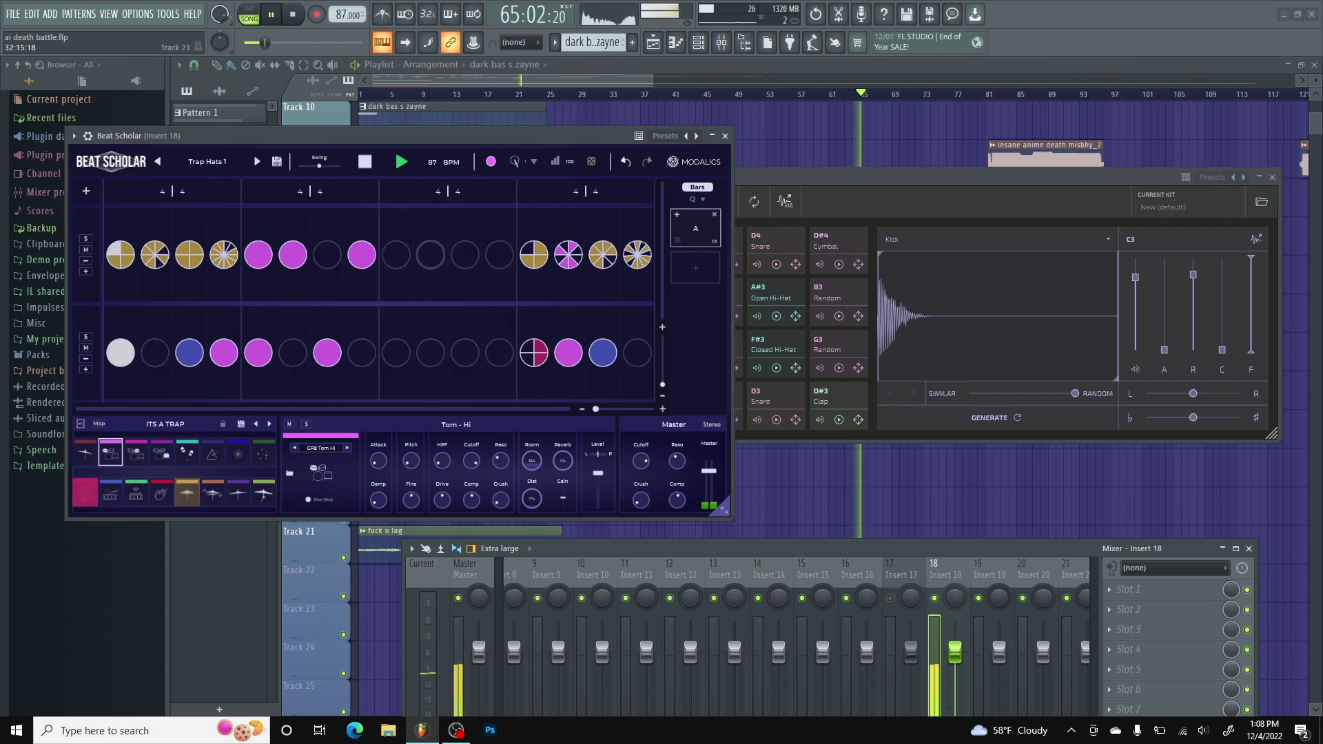
Slice a top-row step into 16, fill another step, then inspect the C#3 Kick pad.
right_click(292, 254)
mouse_move(344, 390)
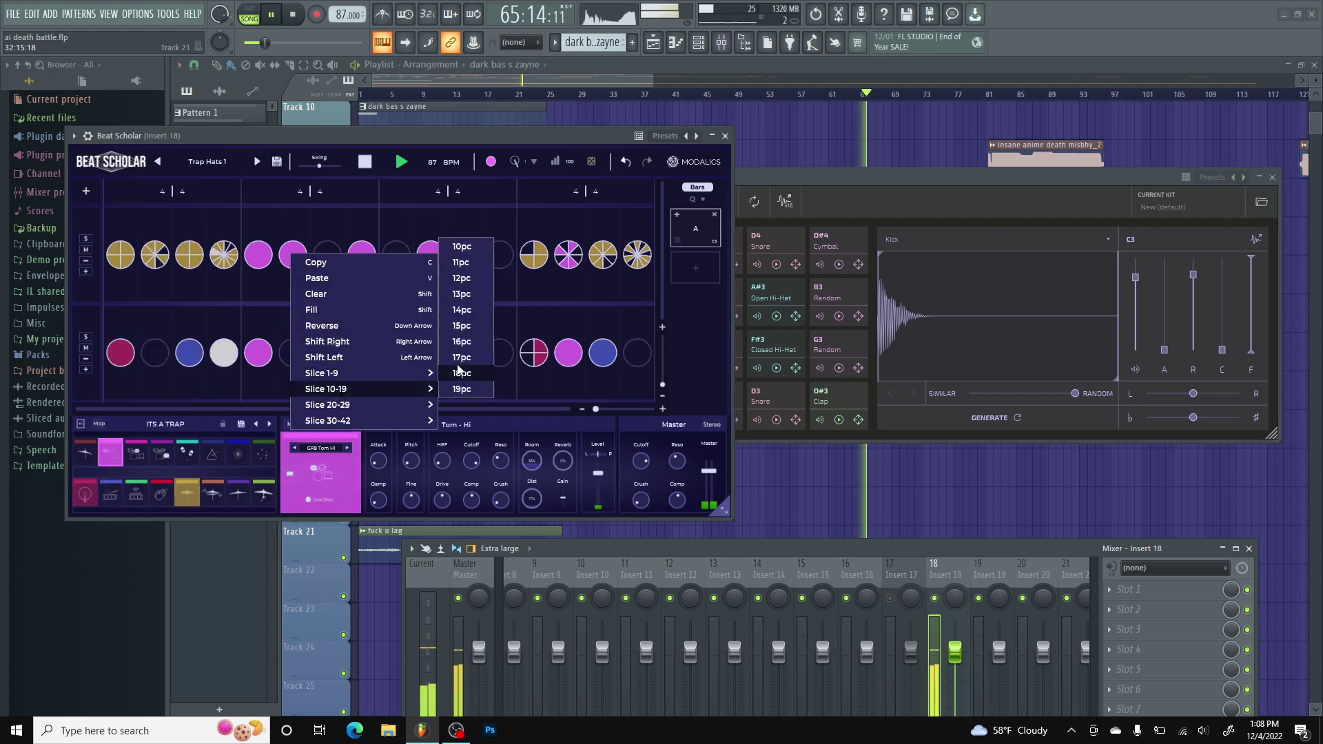
click(458, 341)
click(465, 255)
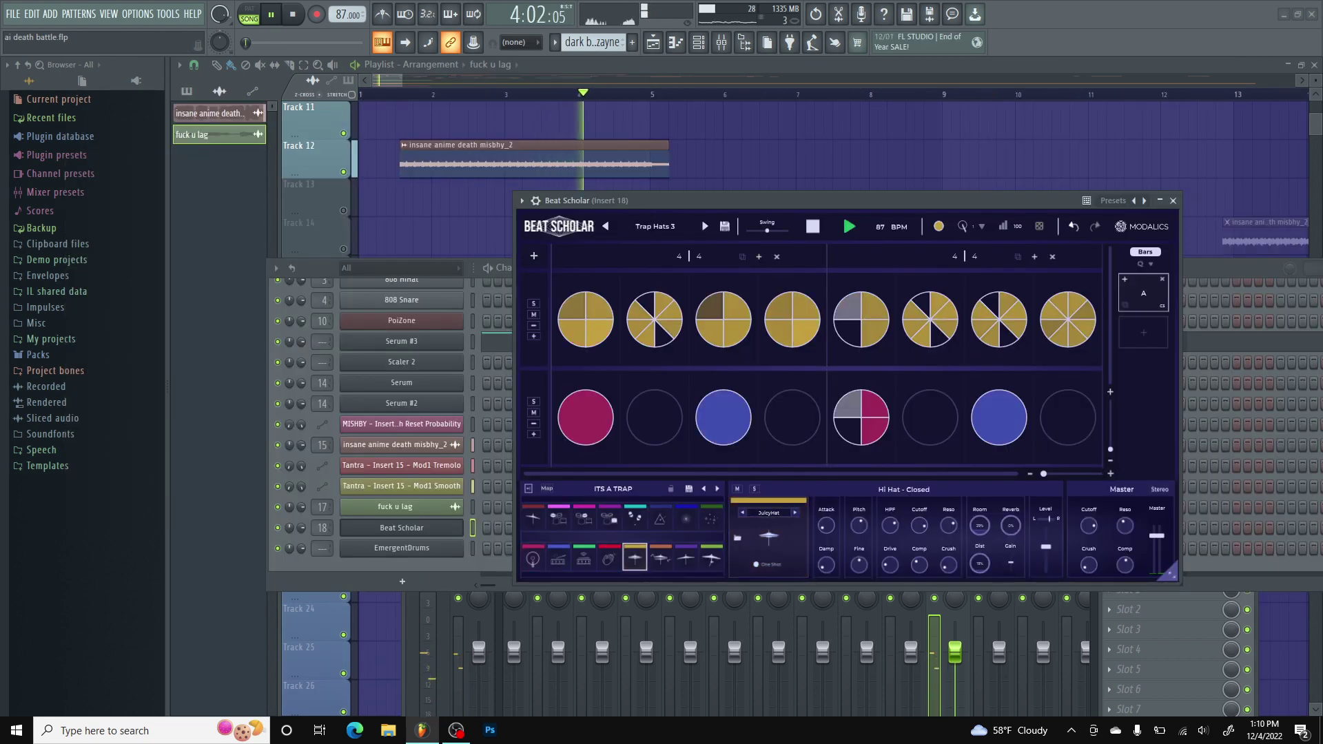
drag(747, 195, 627, 135)
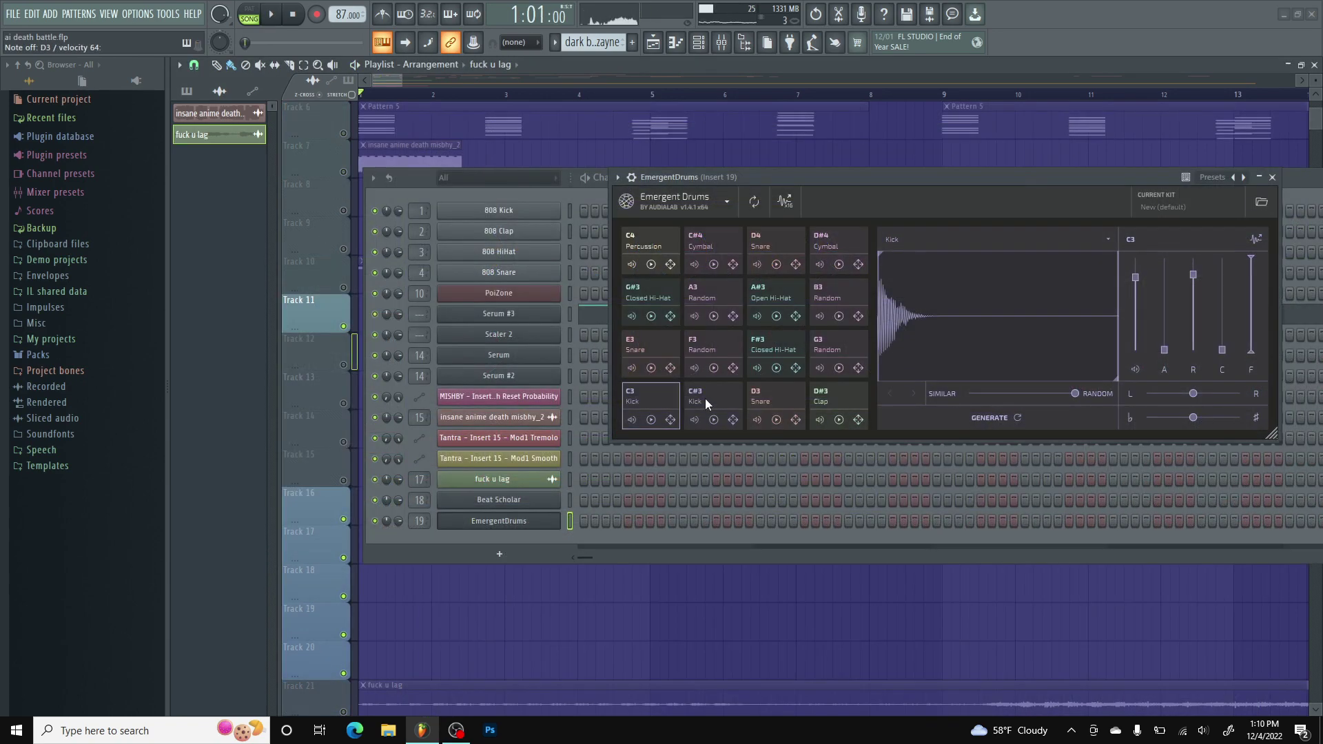
click(705, 399)
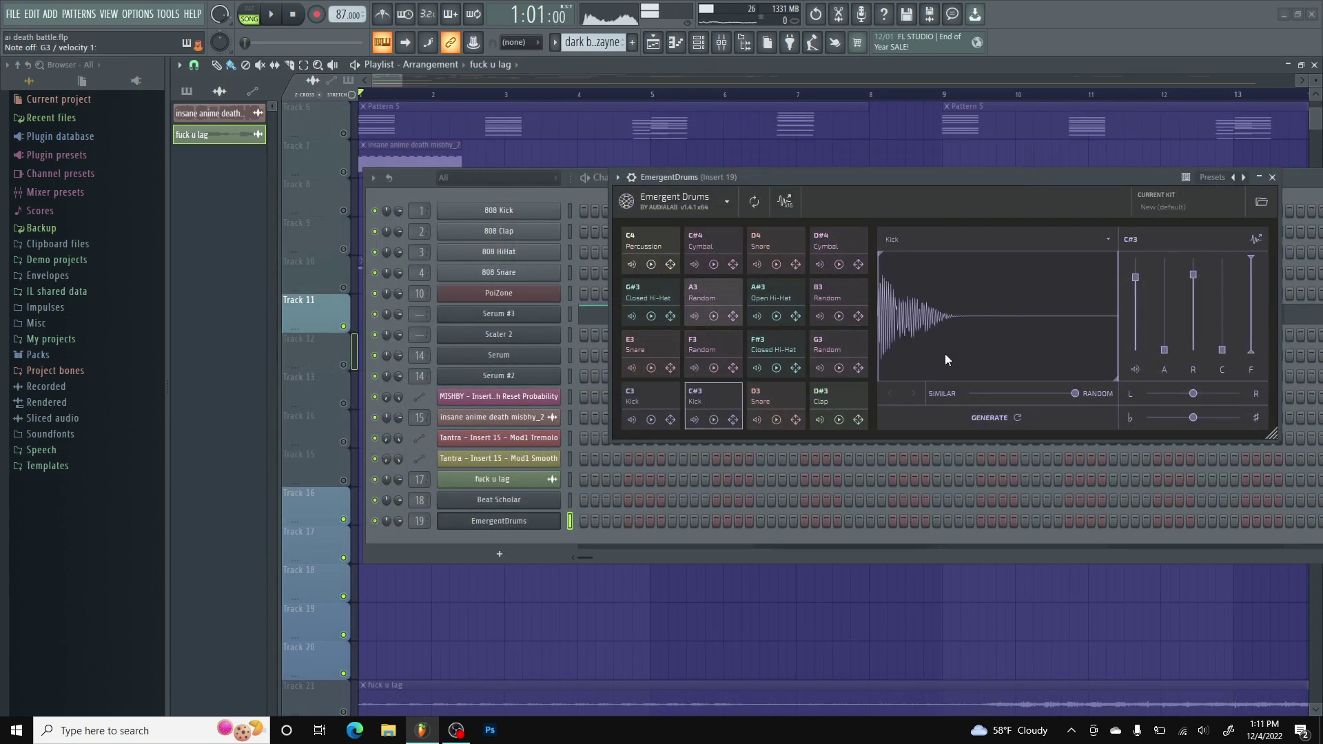
Audition the D4 Snare and C#4 Cymbal pads, then regenerate every pad's drum sample.
click(774, 246)
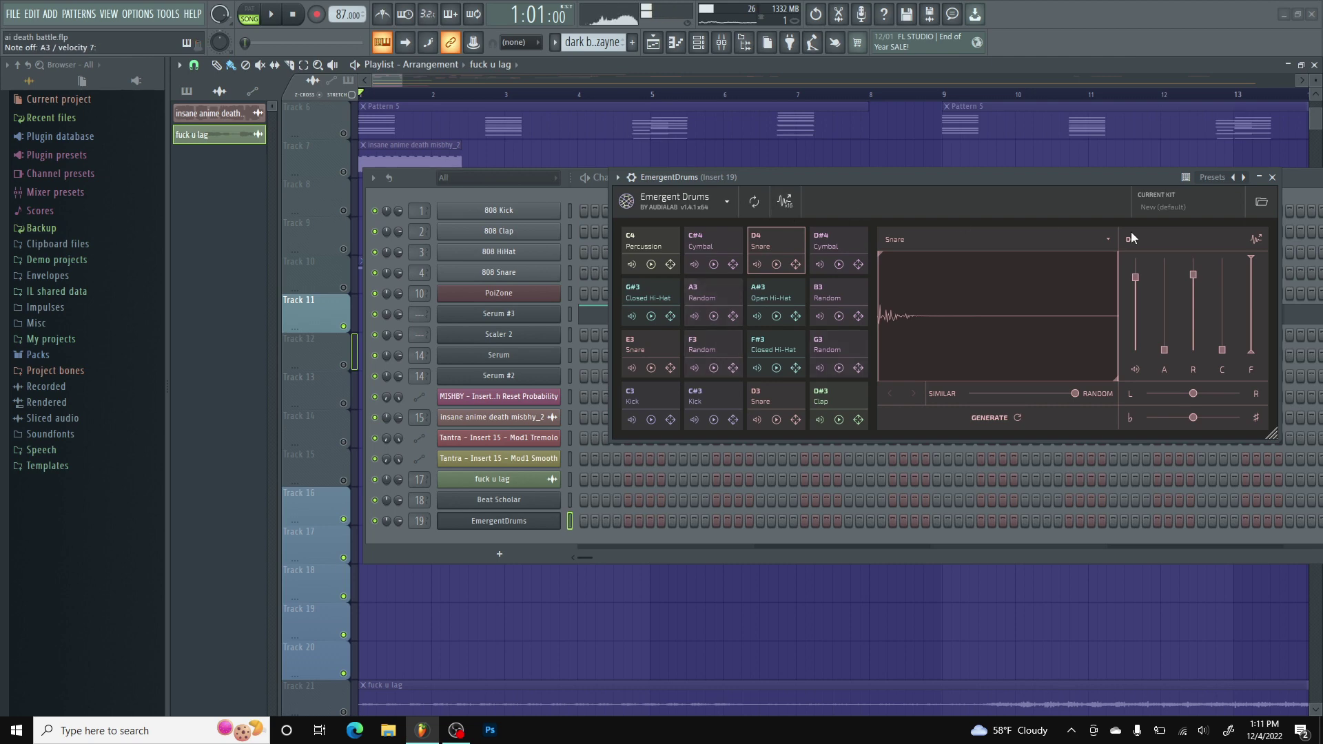
click(700, 247)
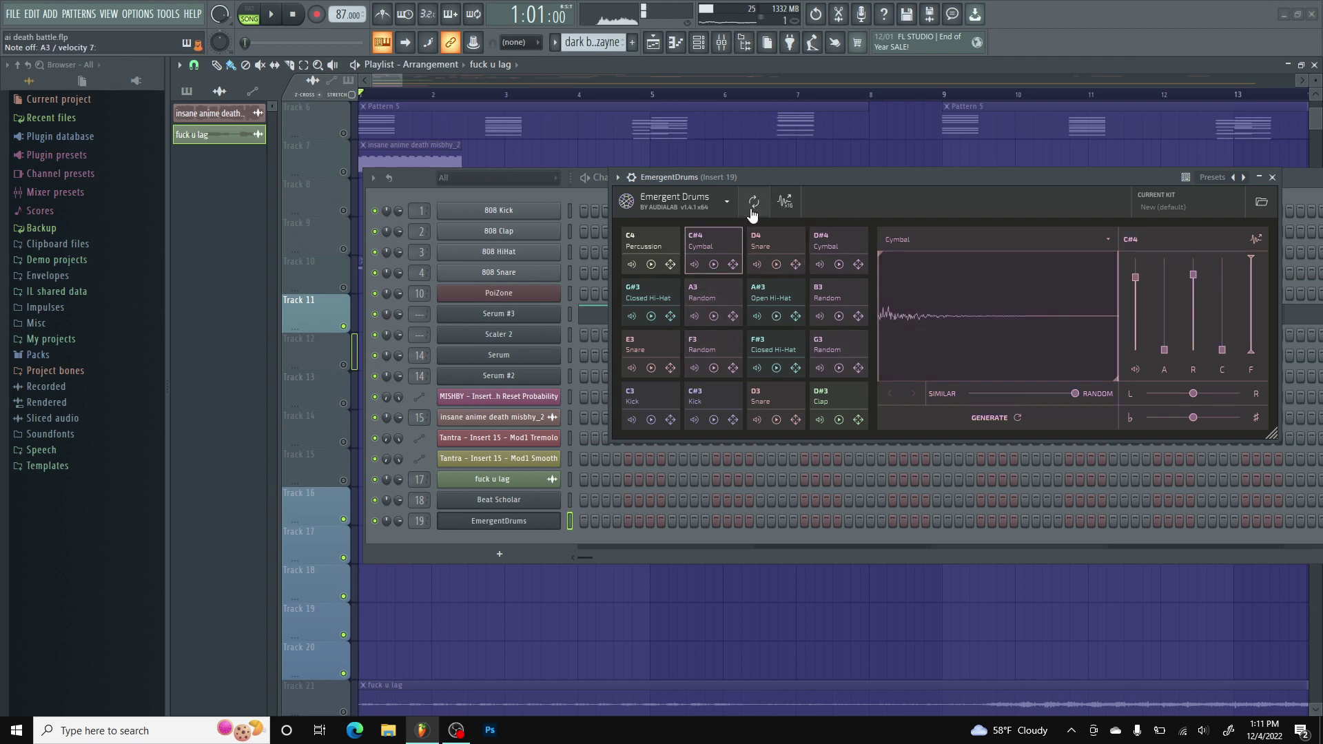
click(754, 201)
click(679, 399)
click(754, 202)
click(627, 396)
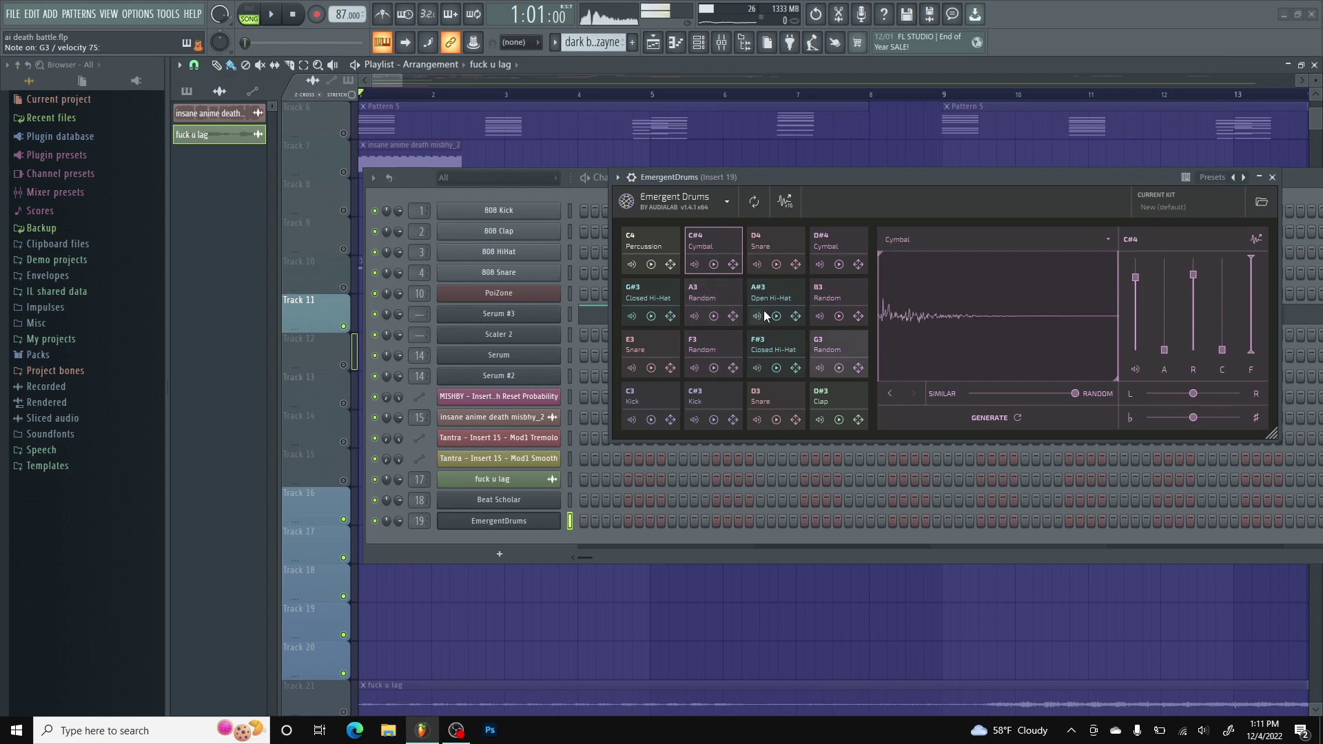
click(760, 204)
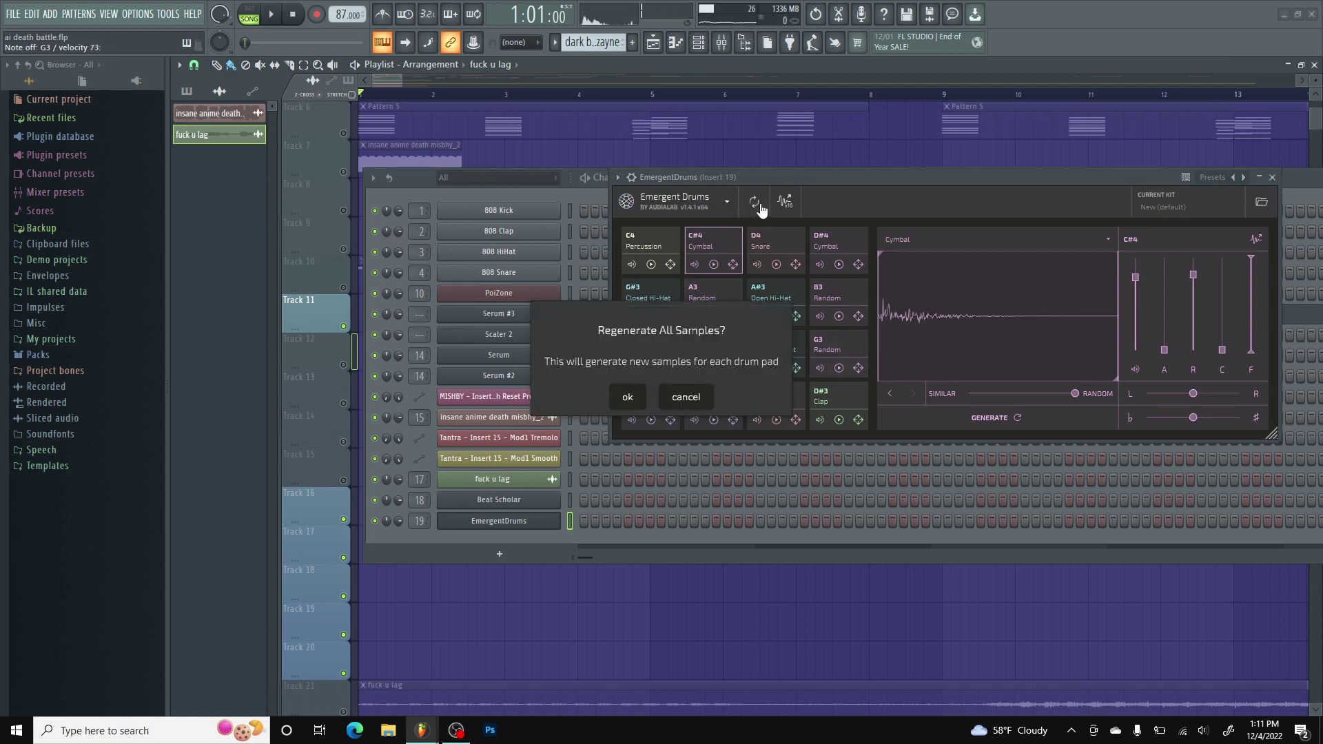
click(637, 402)
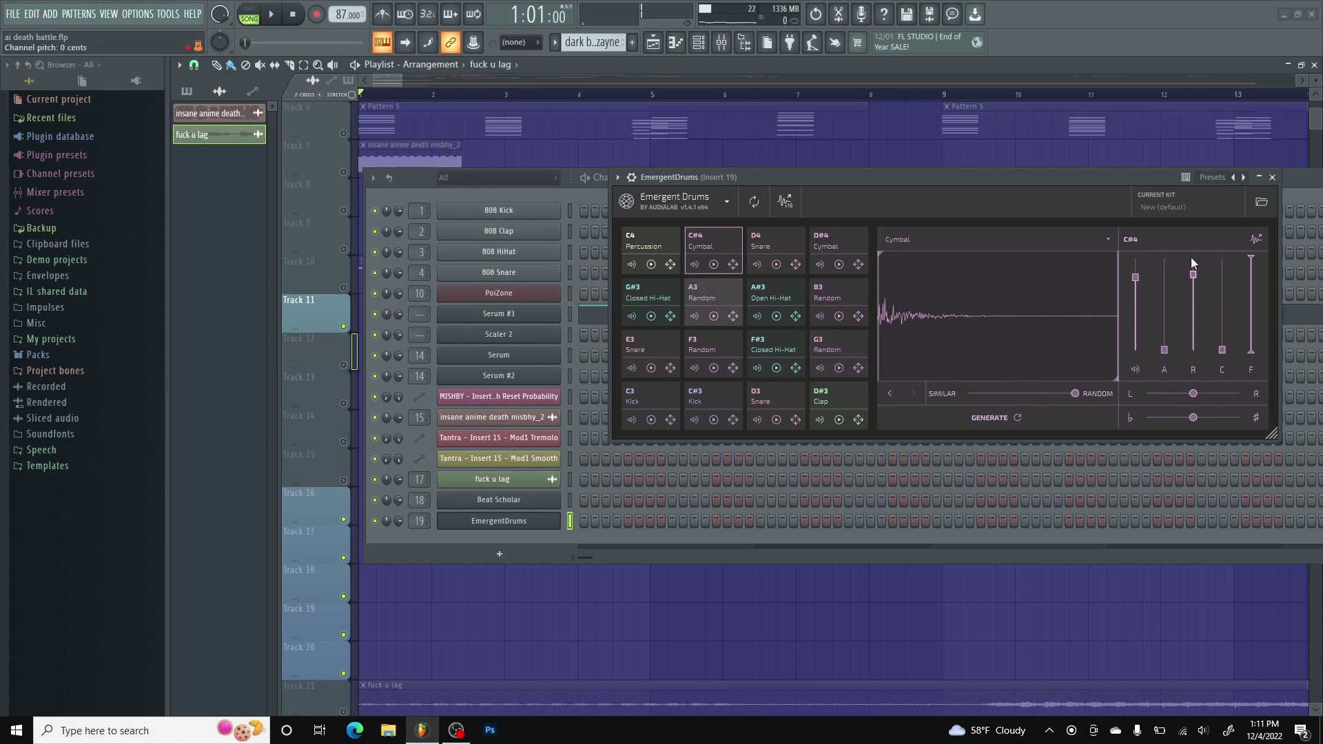
Reshape the cymbal pad's volume, attack, release and C envelope settings.
drag(1133, 283, 1136, 264)
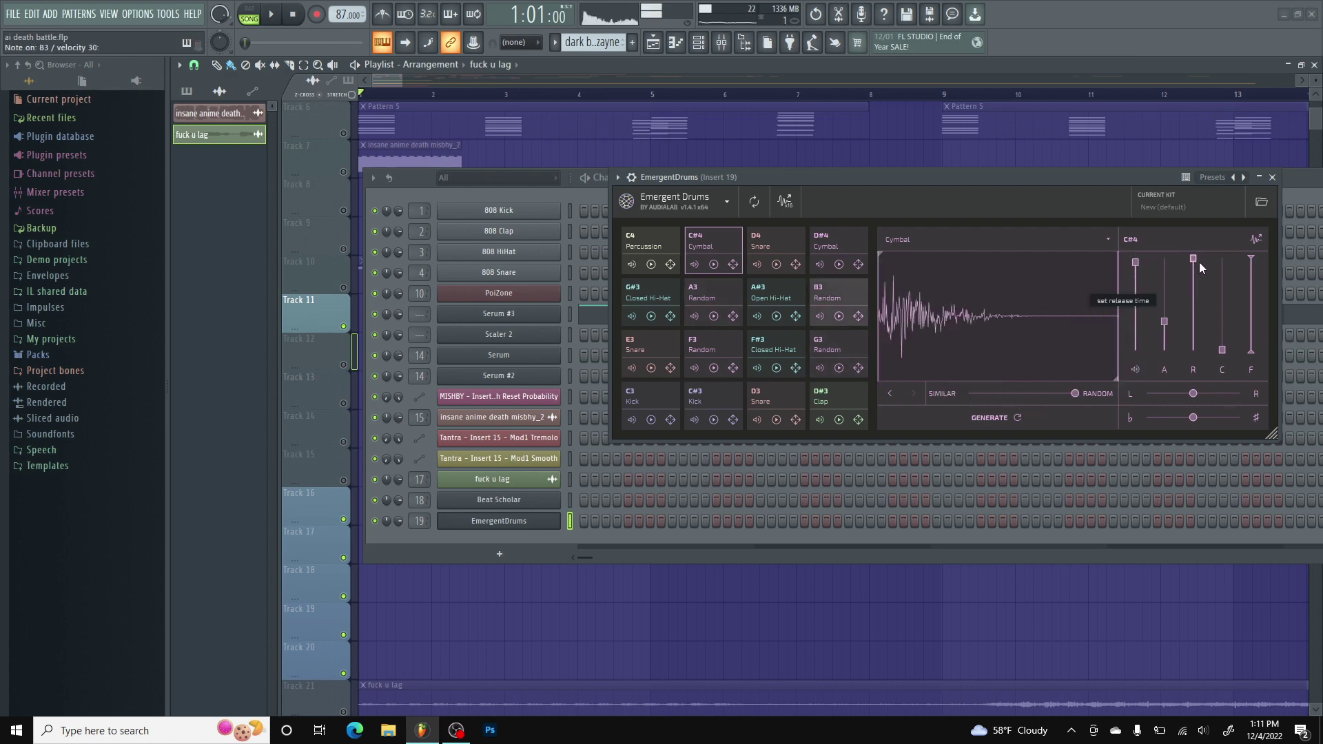
drag(1195, 265, 1165, 310)
drag(1224, 343, 1222, 243)
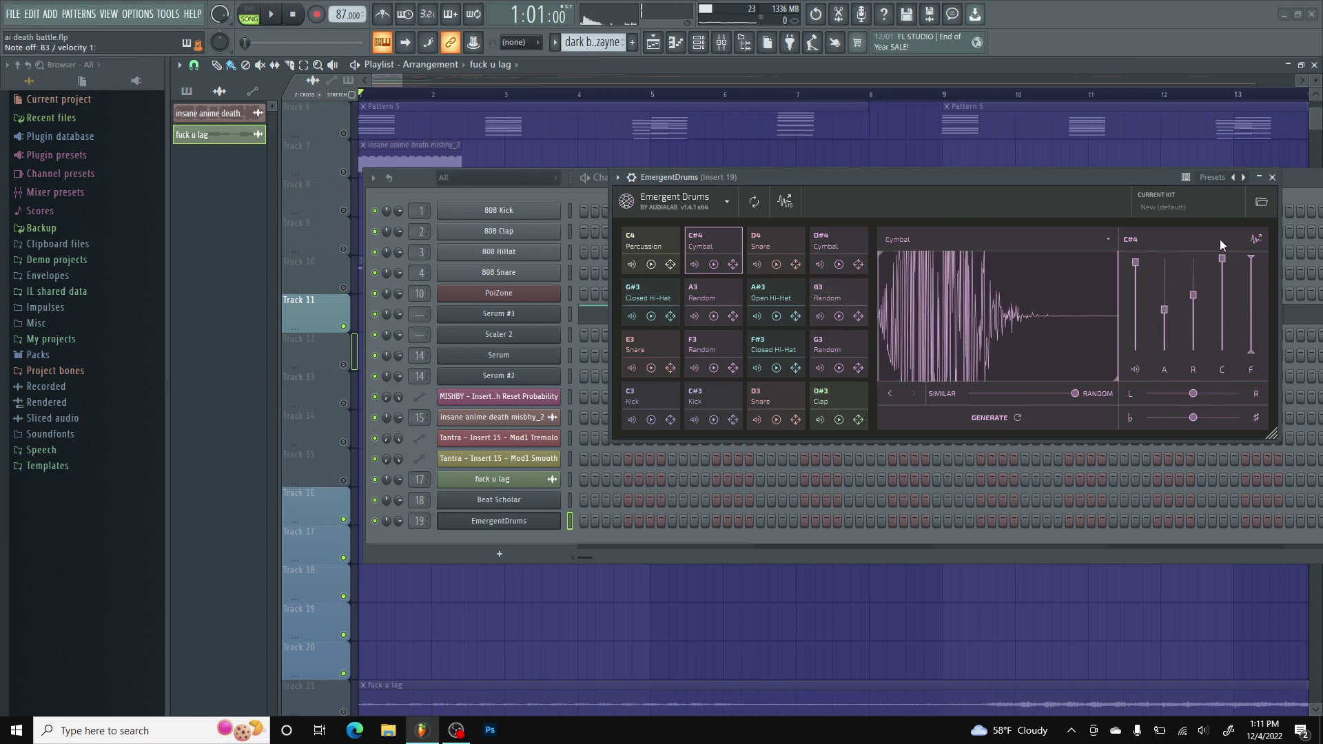
drag(1135, 264, 1136, 275)
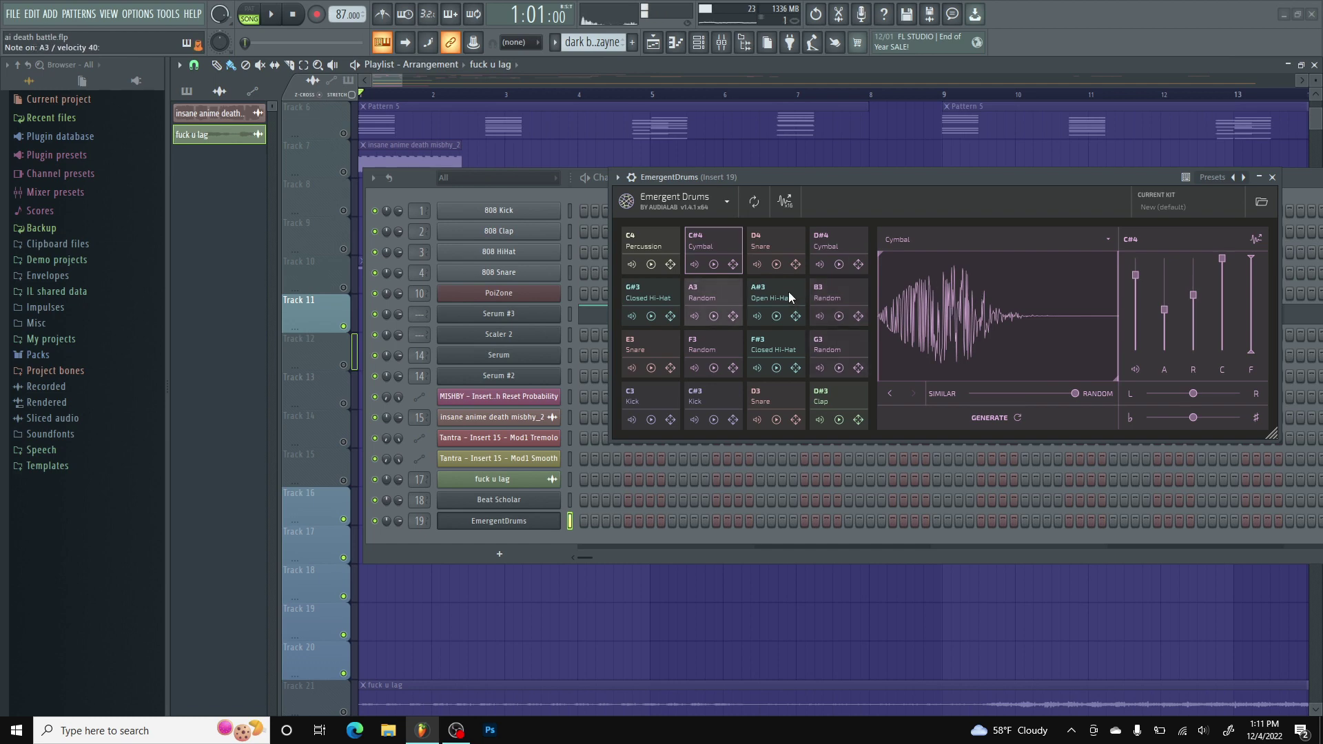
Shape the A3 Random pad: release at maximum, adjusted attack, raised C setting, slightly lowered volume.
click(721, 295)
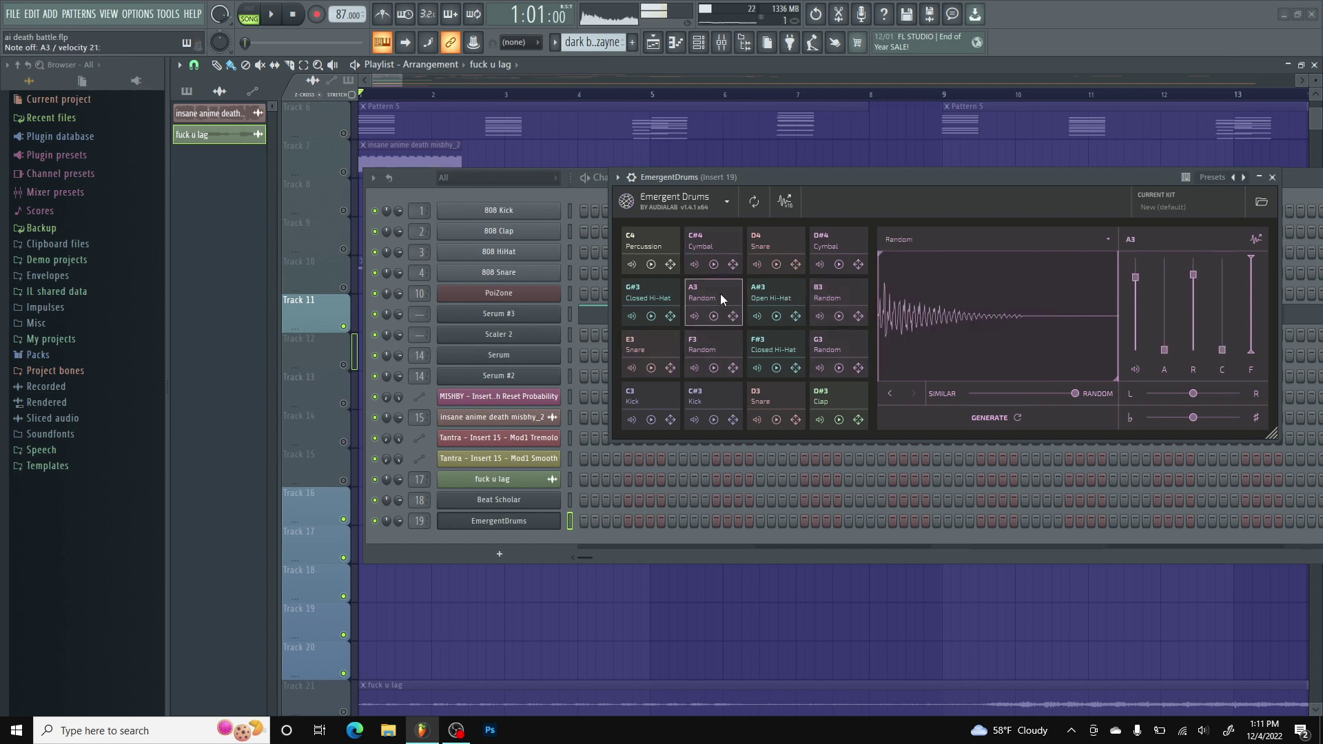
drag(1165, 350, 1136, 318)
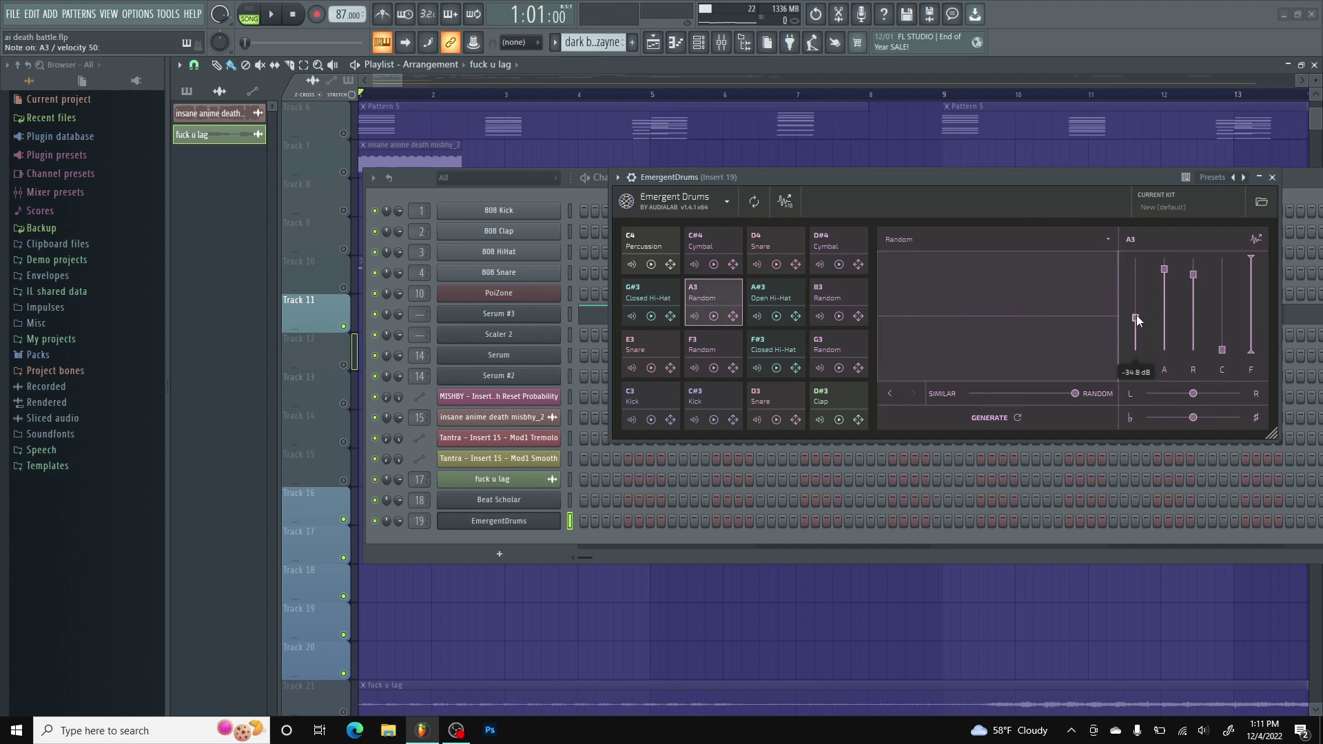
drag(1192, 273, 1208, 227)
drag(1160, 266, 1162, 300)
drag(1228, 341, 1138, 276)
click(1193, 273)
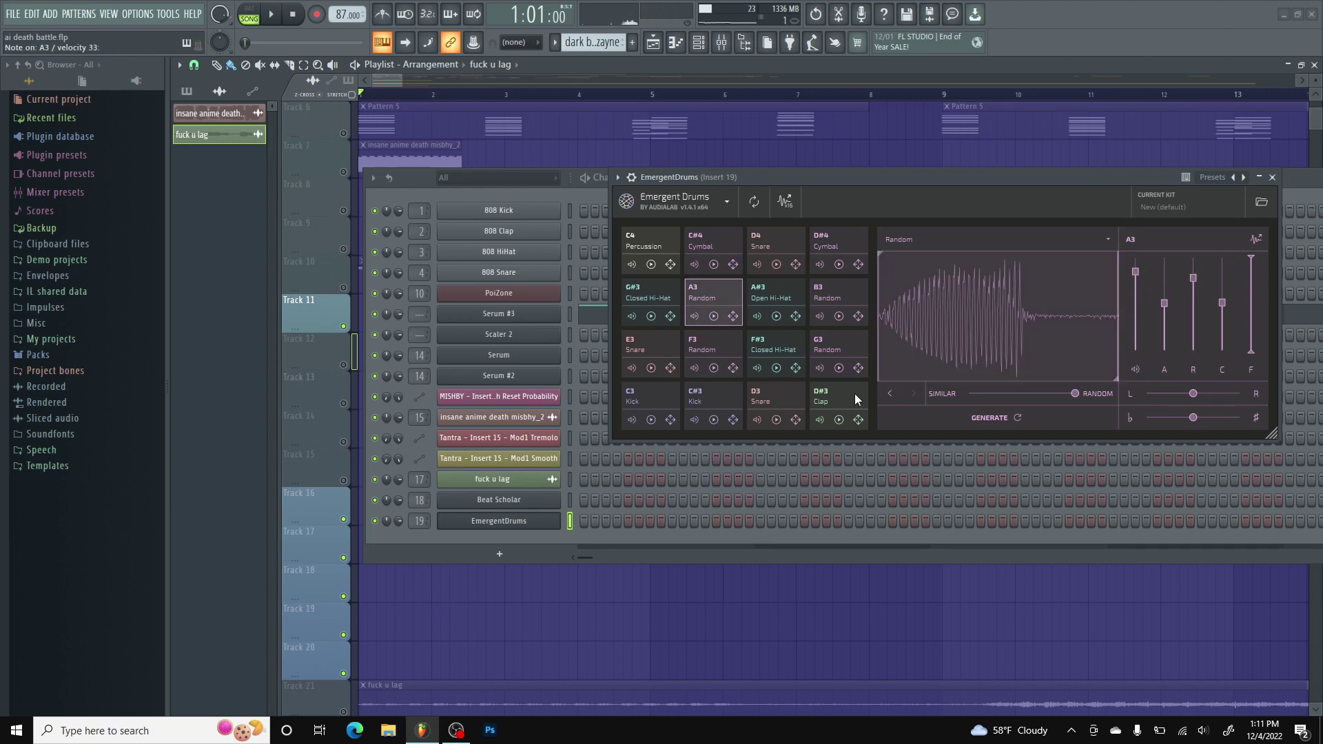
click(888, 394)
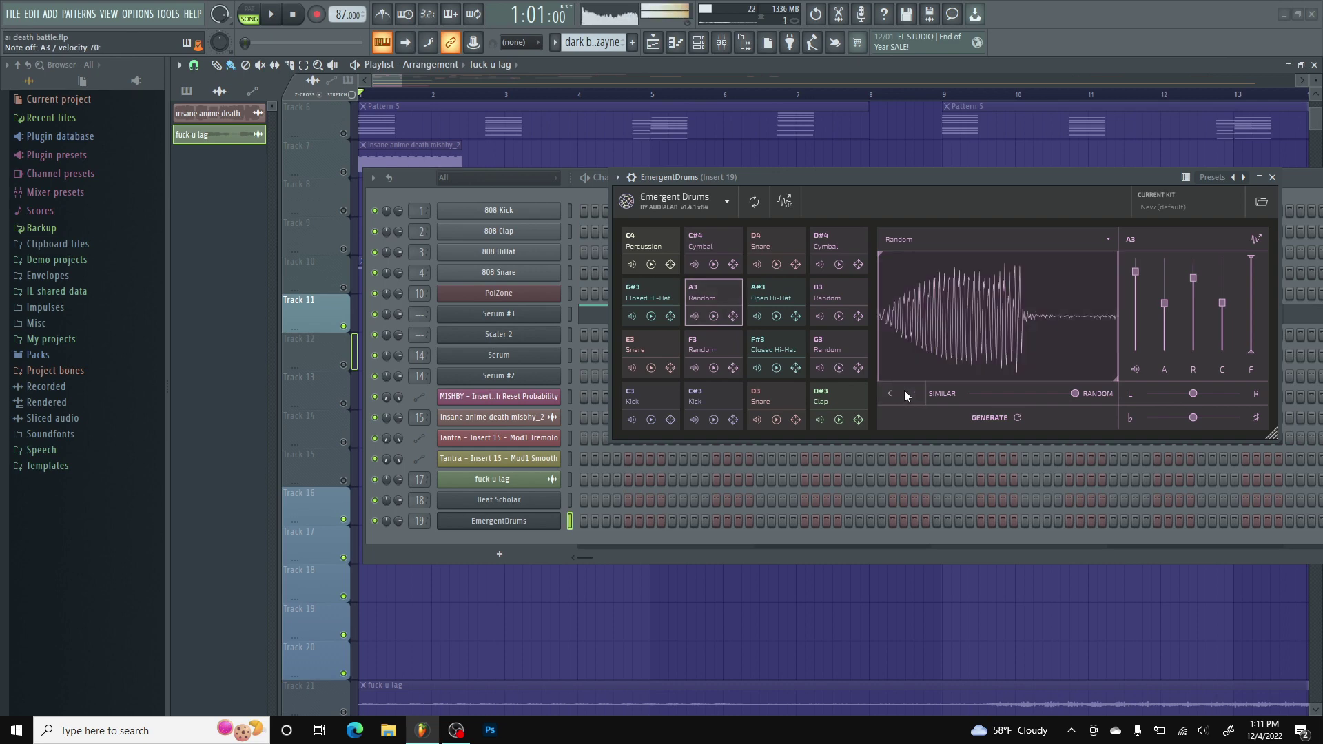
Audition the G#3 hi-hat, then give the D4 snare an attack of about 178.5 ms.
click(638, 295)
click(783, 250)
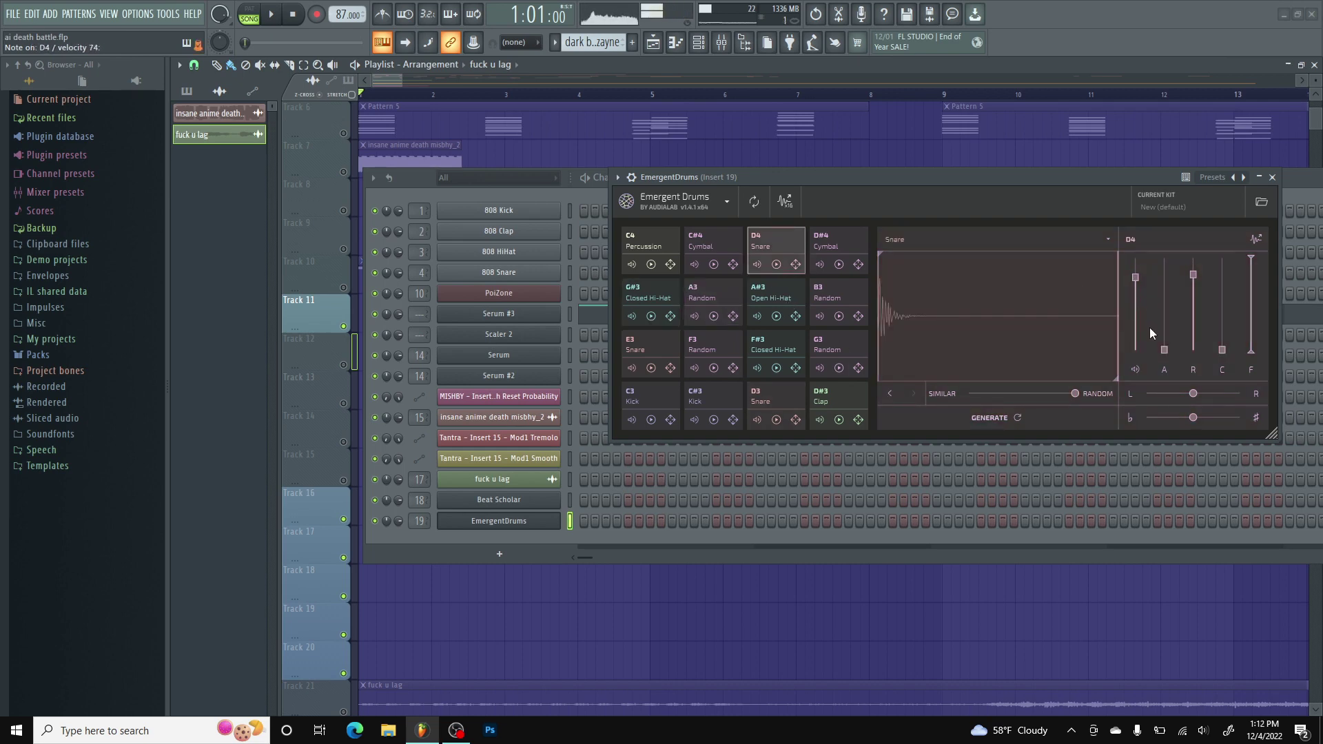
drag(1163, 345, 1162, 279)
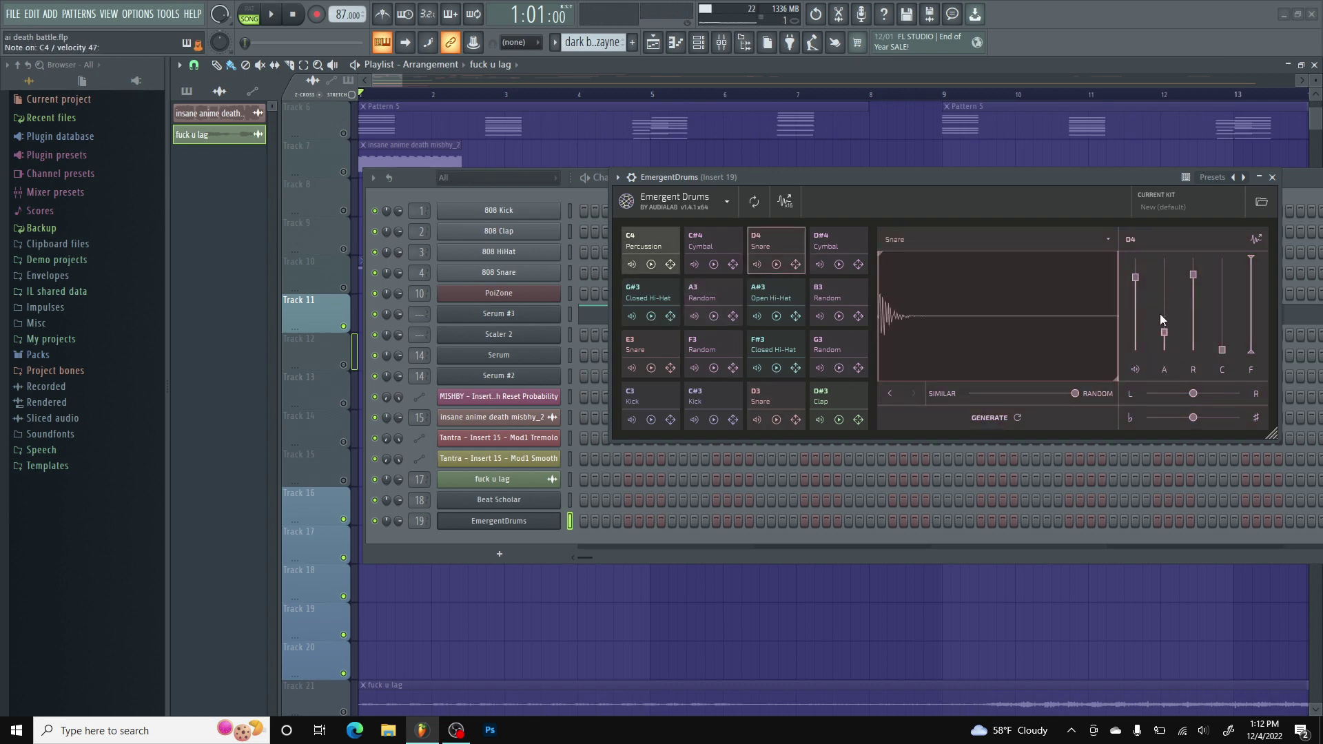
double_click(1136, 349)
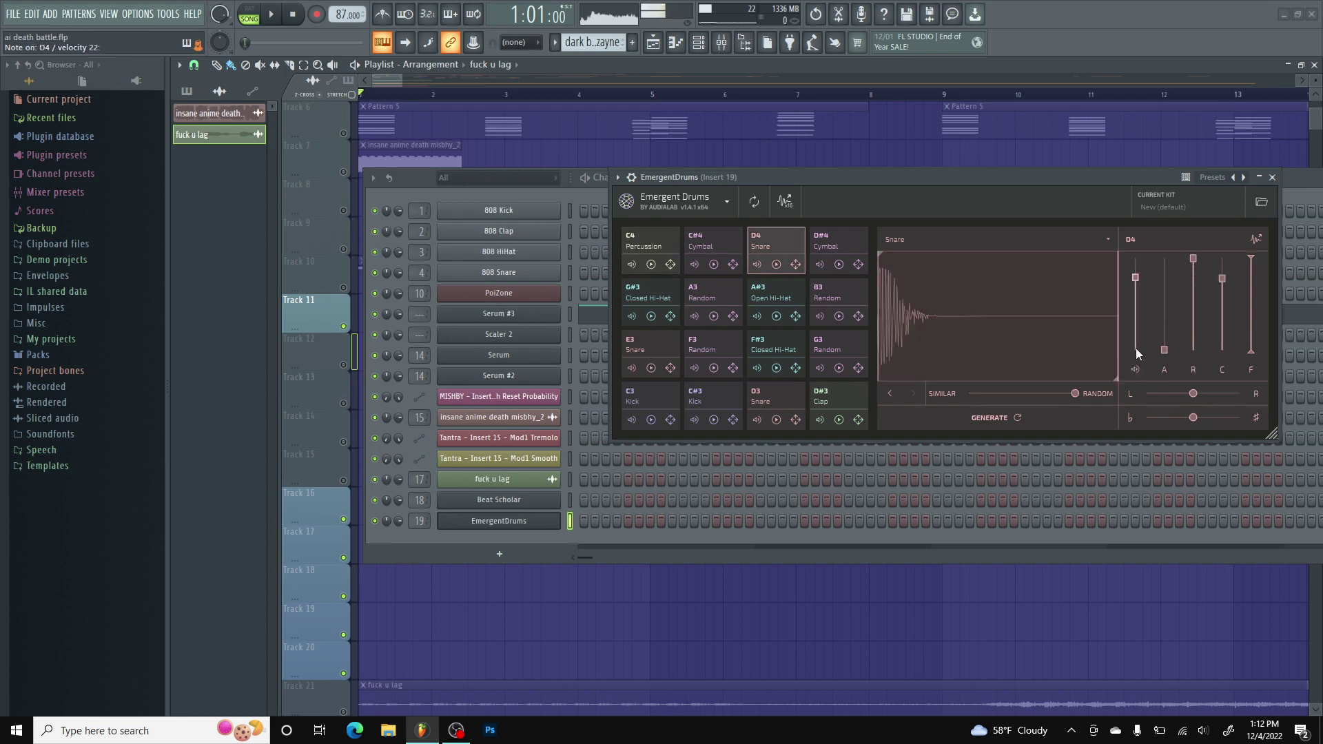
drag(1173, 325, 1173, 300)
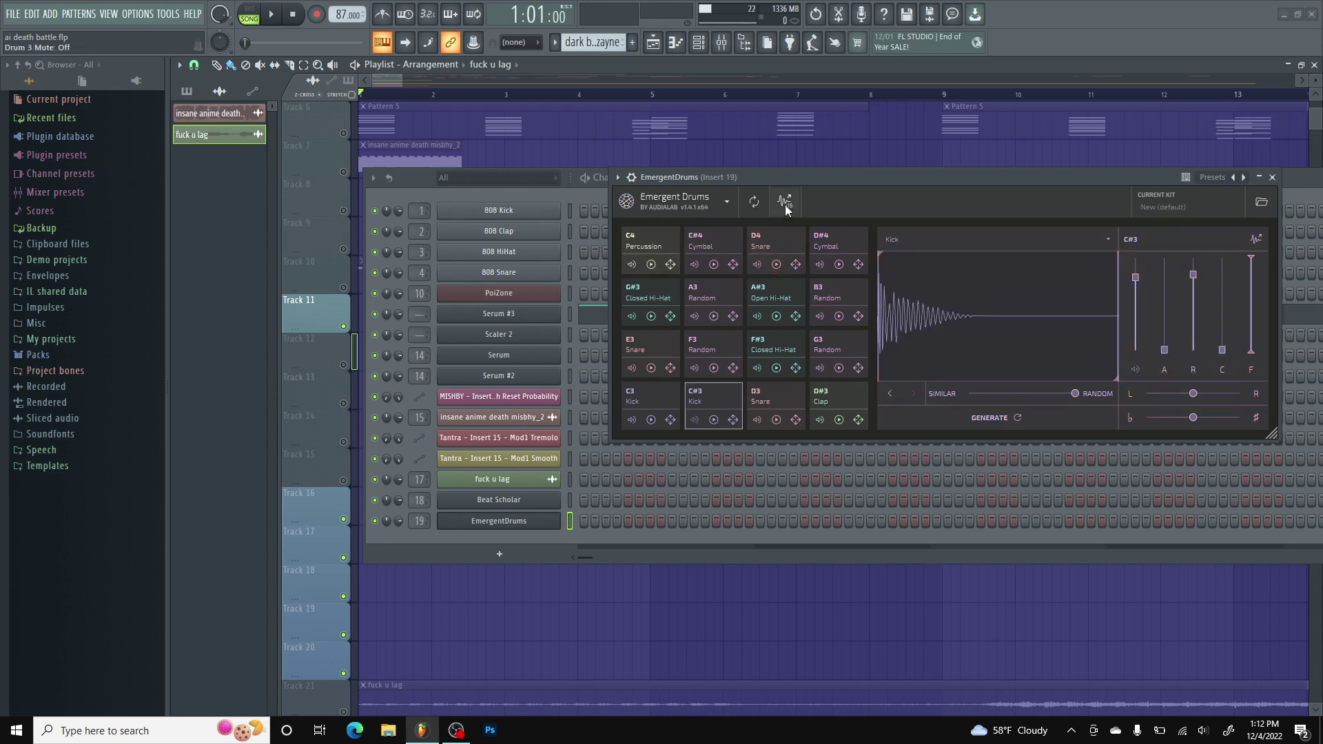
Export the generated kit into the Playlist as 15 emergent clips, play it, and browse the kit list.
drag(791, 208, 398, 606)
scroll(412, 333, down, 4)
scroll(416, 351, down, 3)
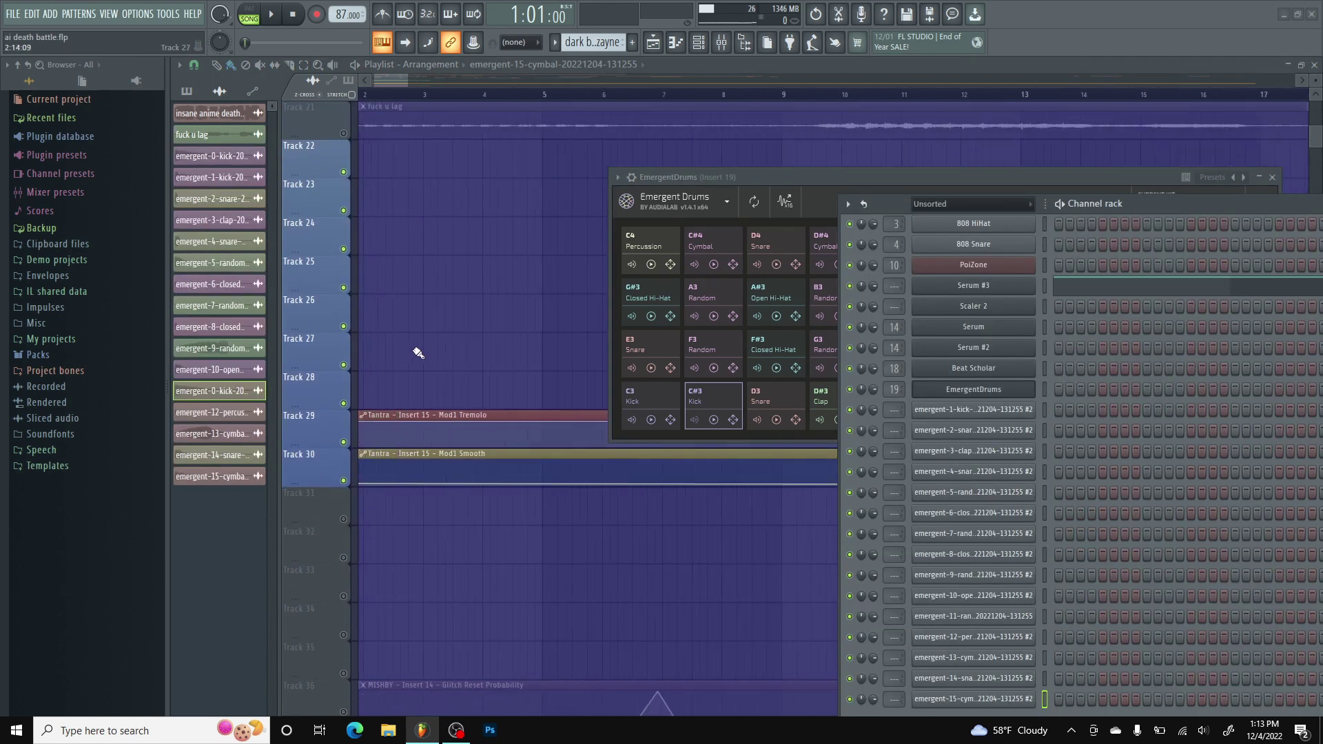
scroll(417, 276, up, 4)
key(space)
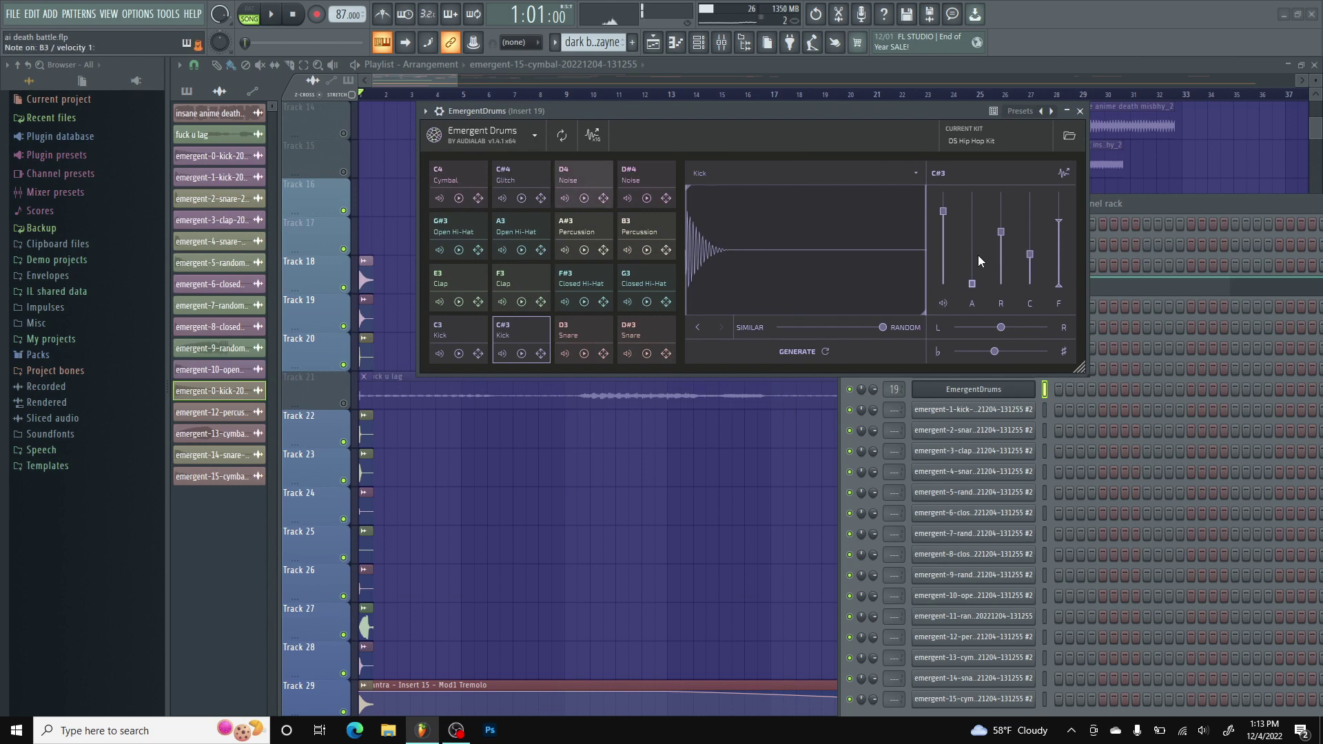
click(949, 132)
click(520, 253)
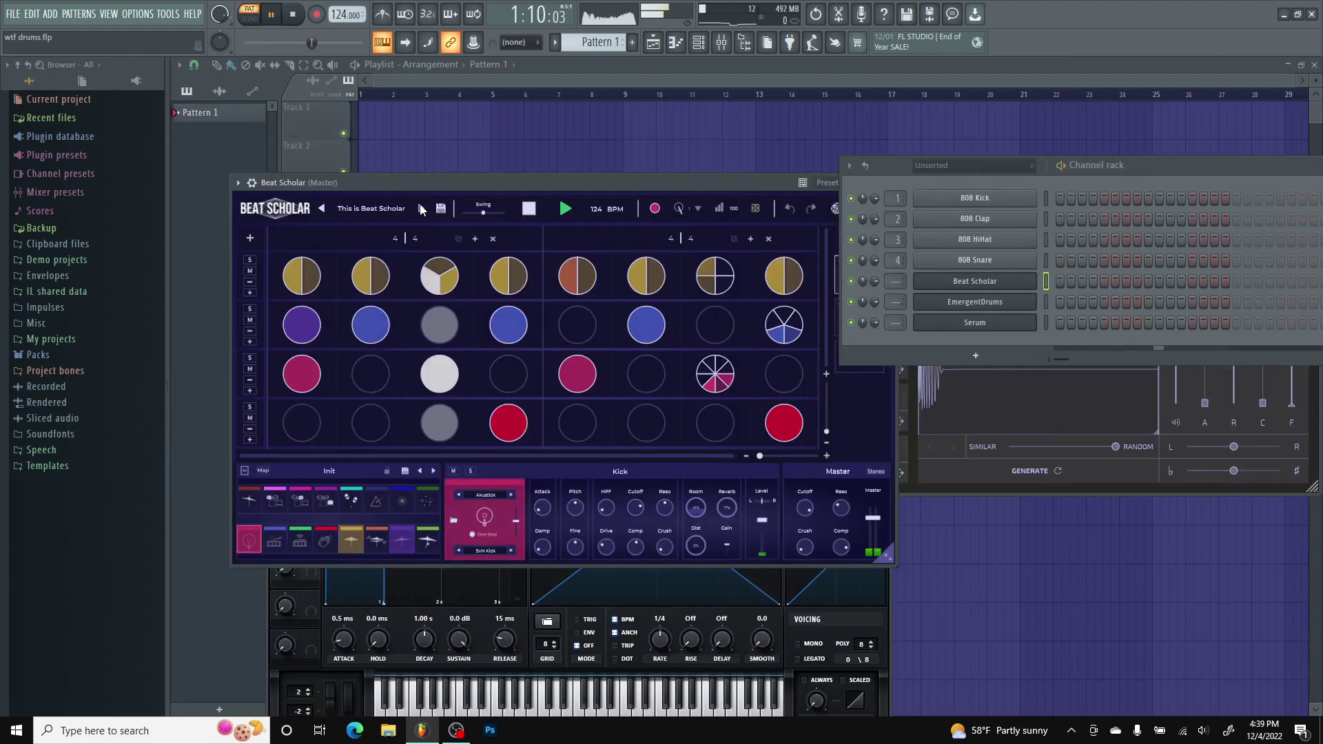
Load the Fresh Cakes hip-hop preset in Beat Scholar.
click(410, 207)
mouse_move(448, 332)
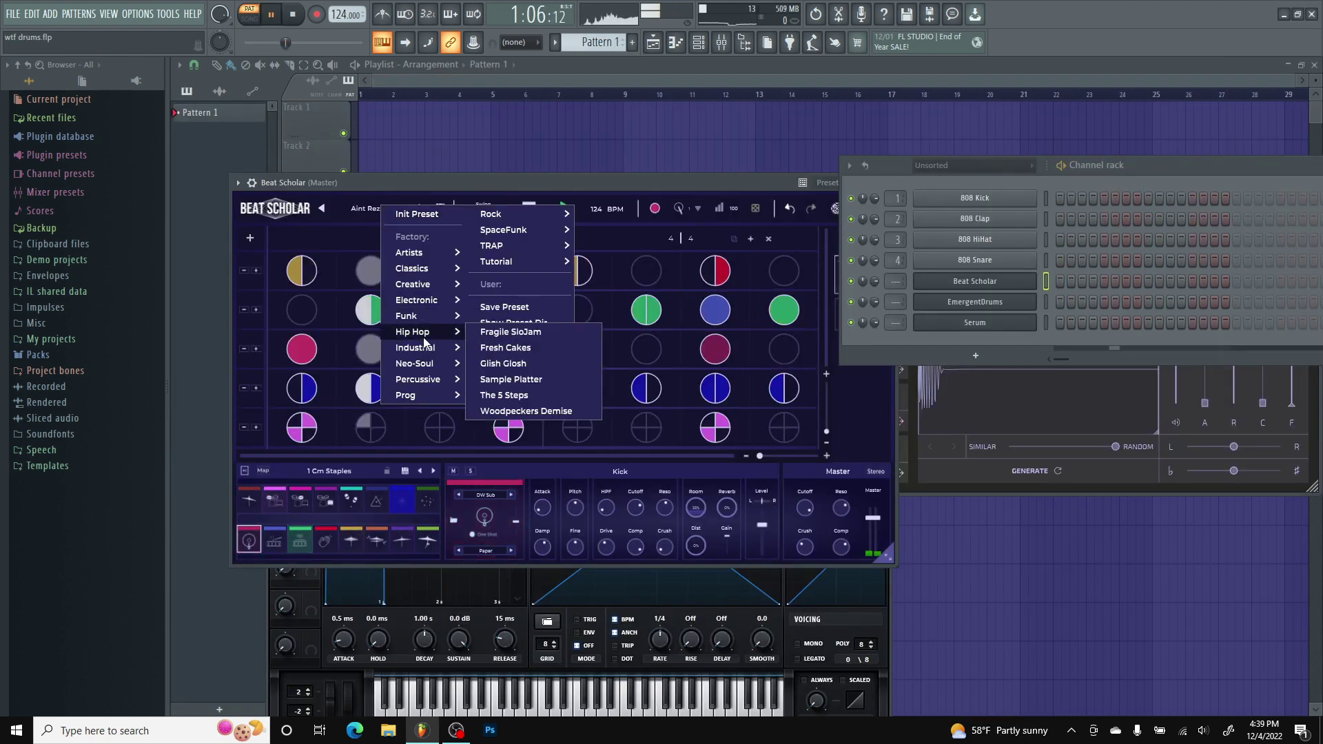
click(551, 348)
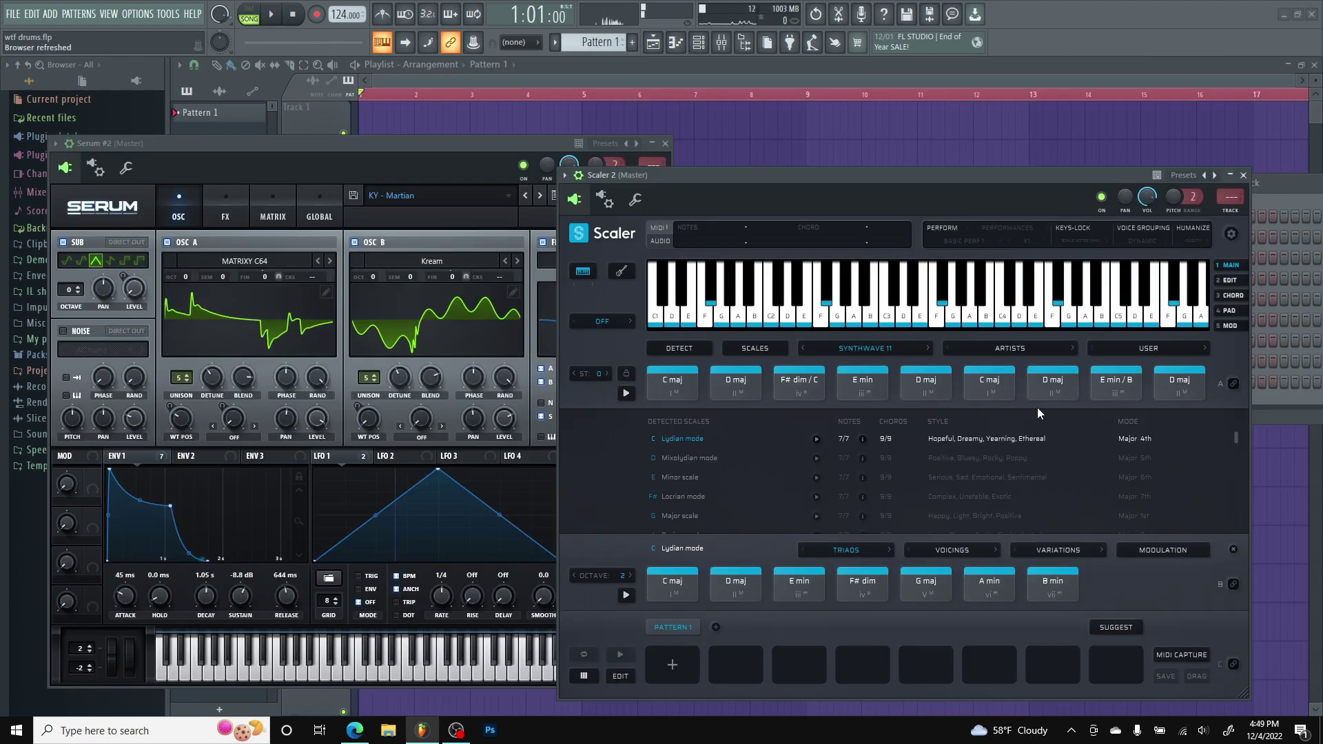
Load the next Synthwave chord set in Scaler 2, audition D maj and Db maj, and advance Beat Scholar's pattern.
click(1049, 381)
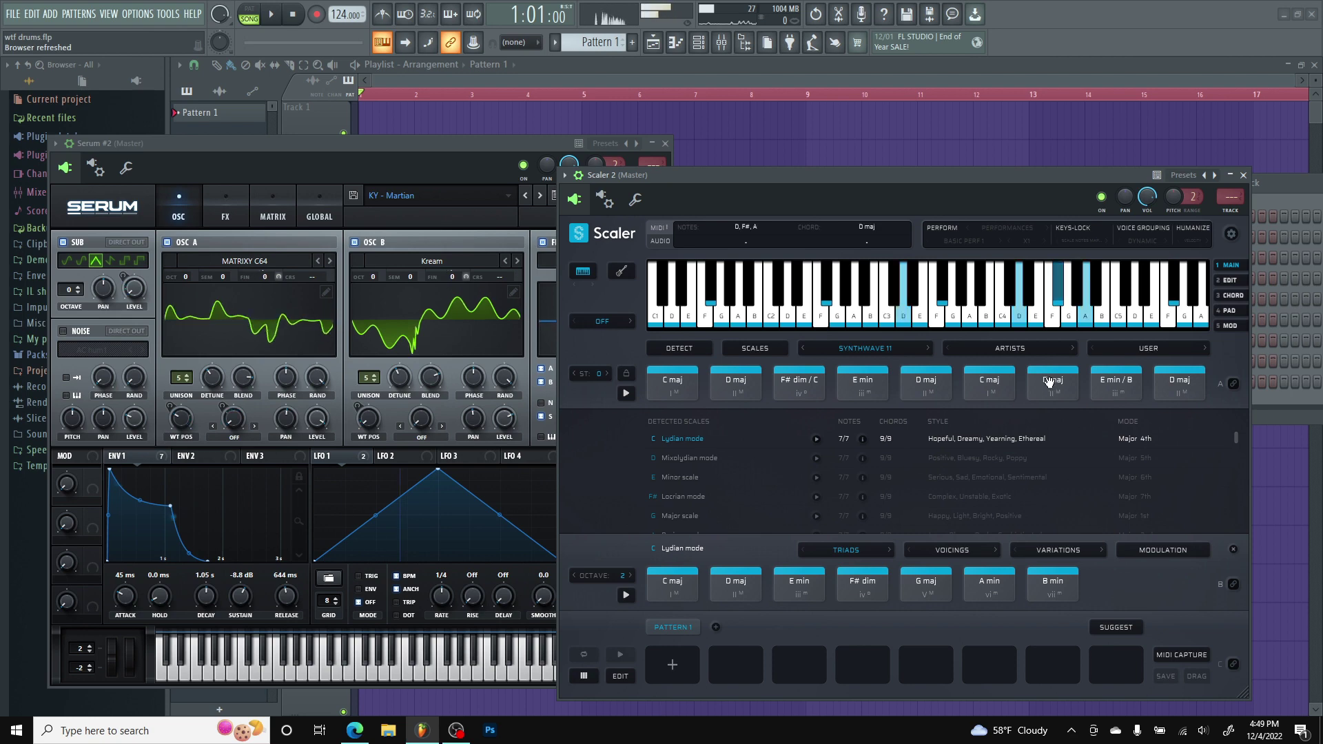
click(928, 348)
click(671, 386)
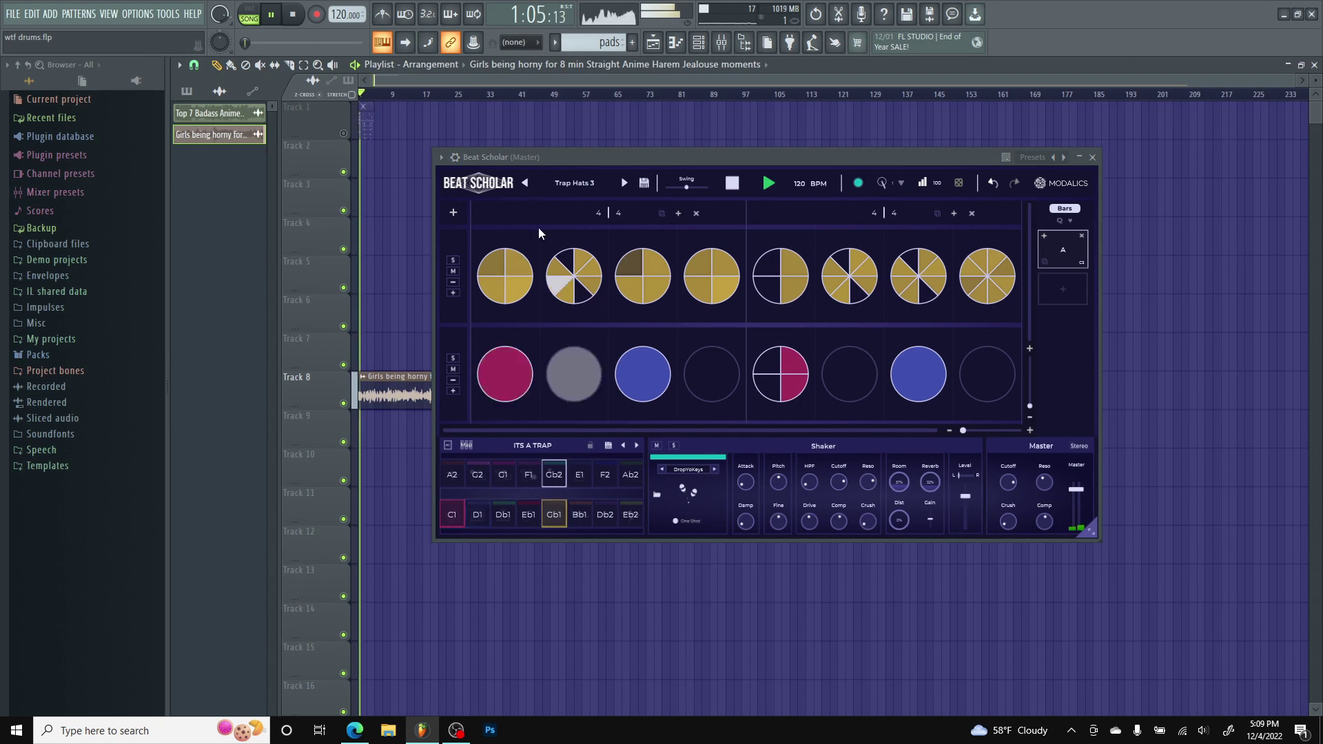
click(624, 183)
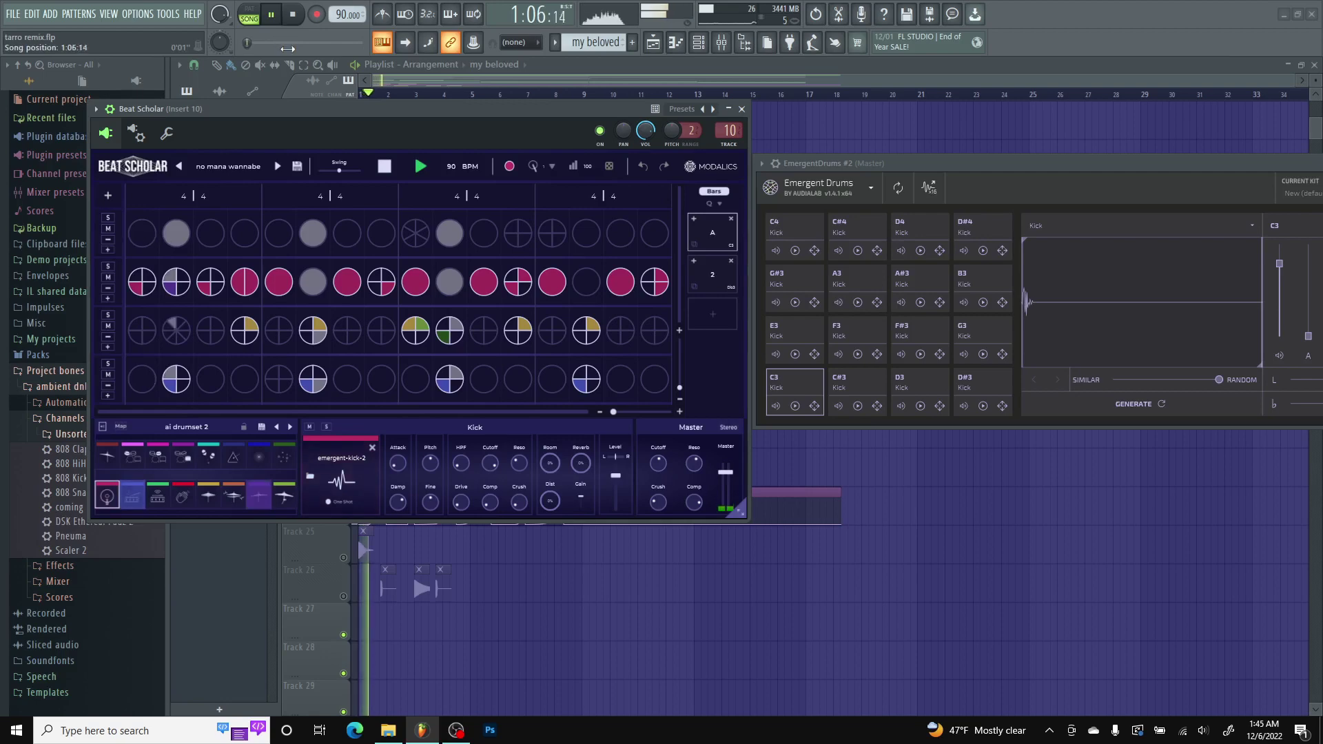
Load the Emergent Drums sample emergent-kick-2 into Beat Scholar's selected hi-hat slot.
click(281, 166)
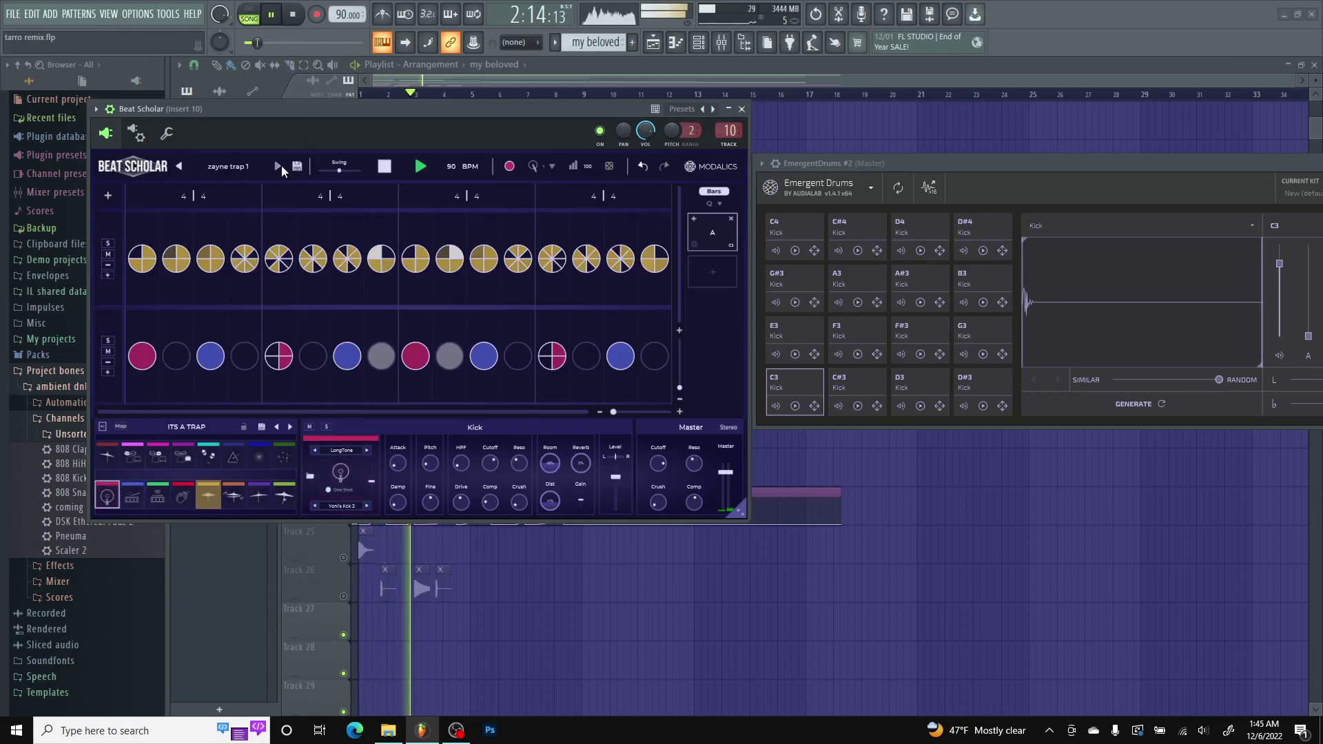
click(183, 172)
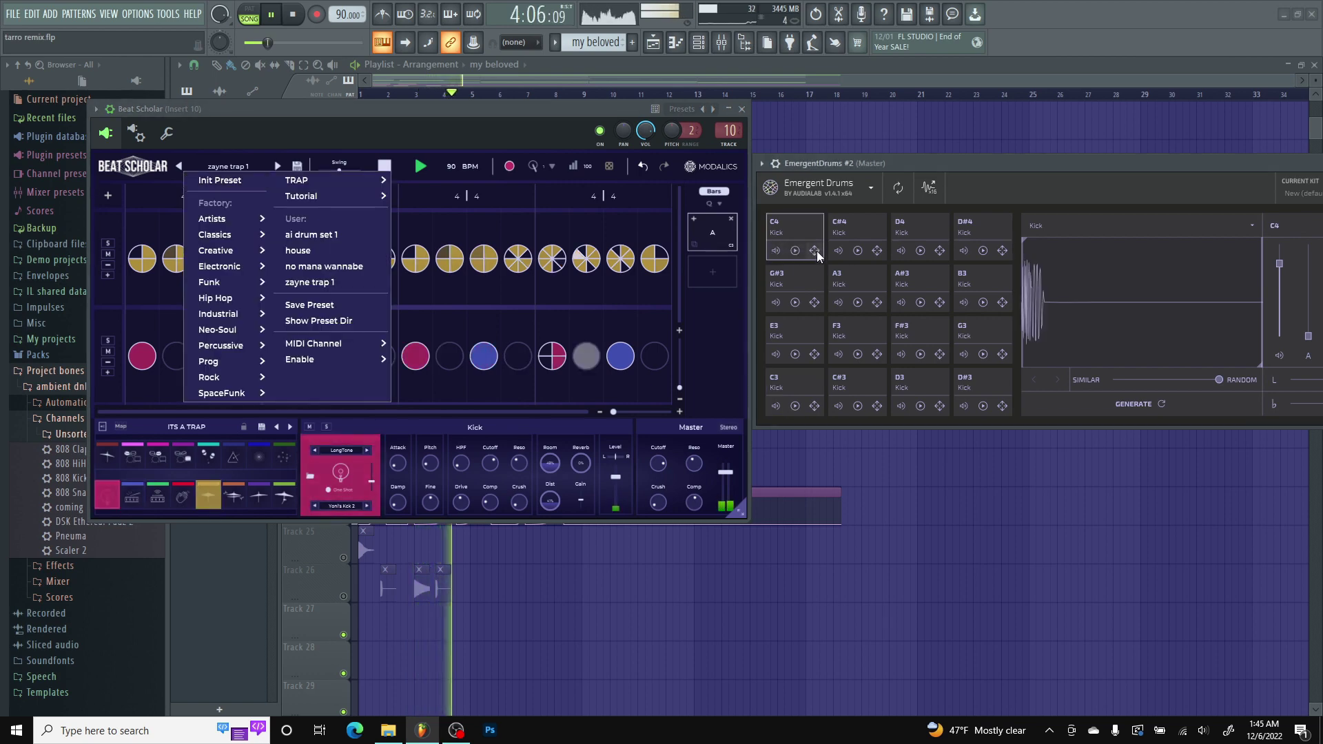
click(209, 497)
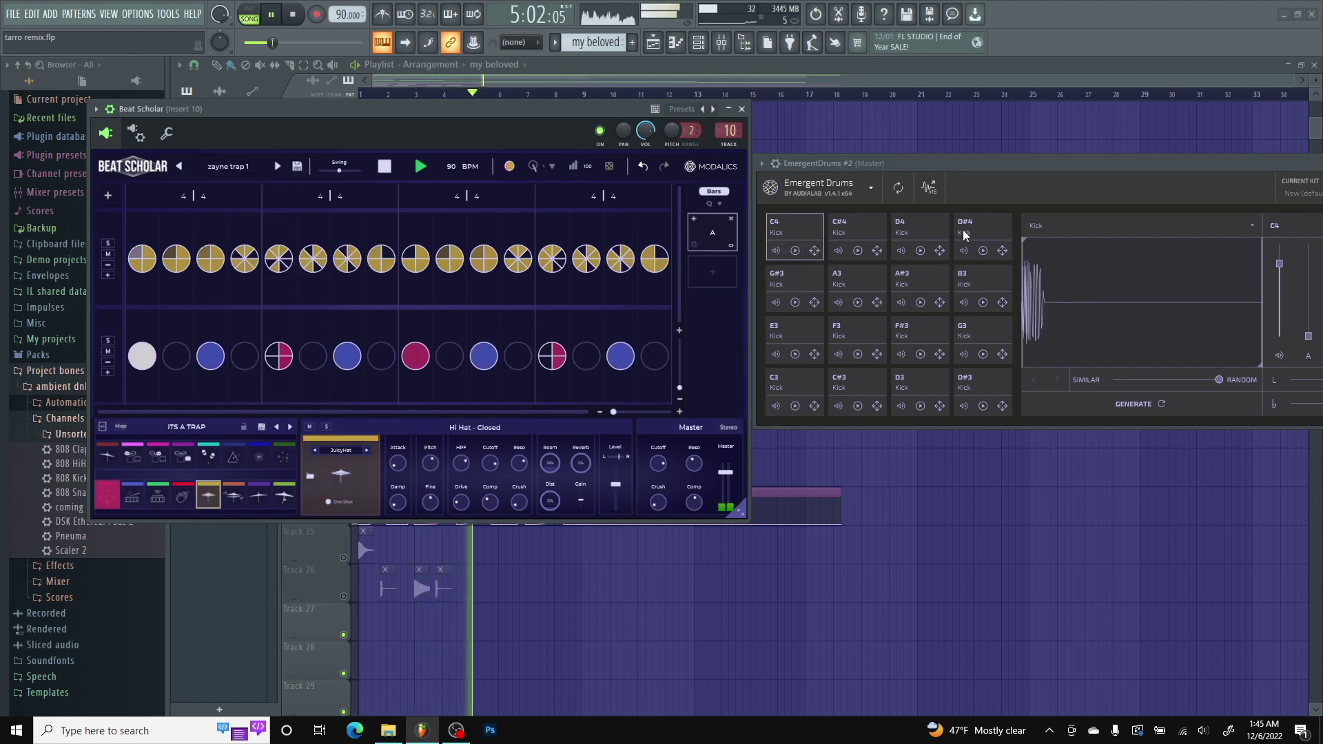
drag(1259, 171, 1116, 169)
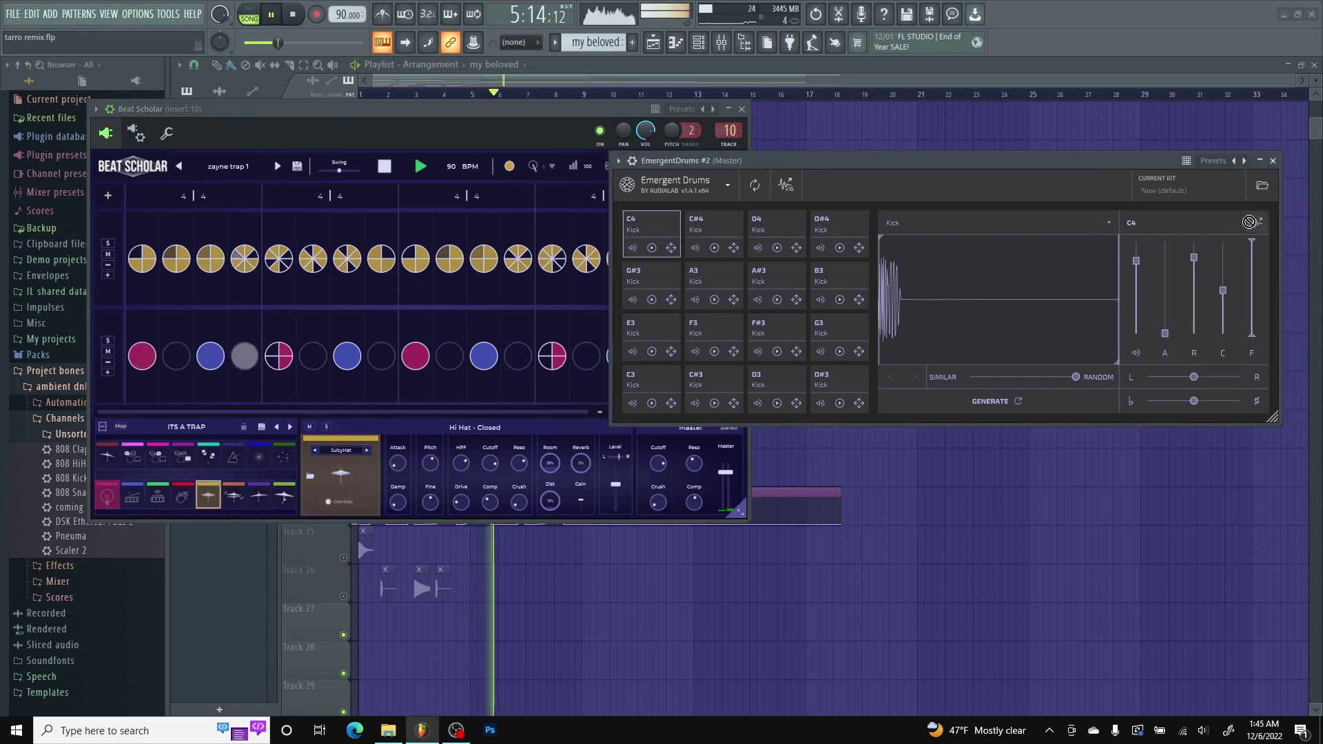
drag(210, 497, 210, 497)
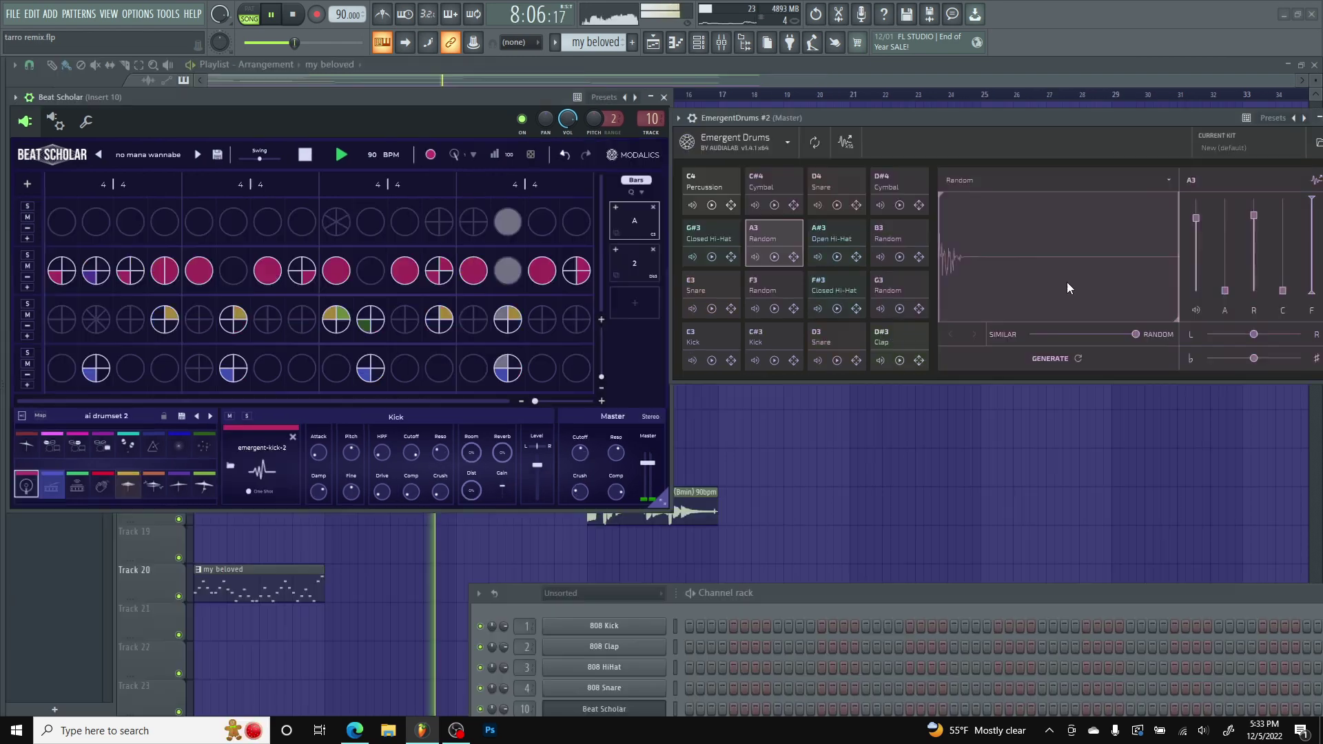
Regenerate the A3 Random pad's sample four times, then switch Beat Scholar to the Unapologetic preset.
click(1075, 357)
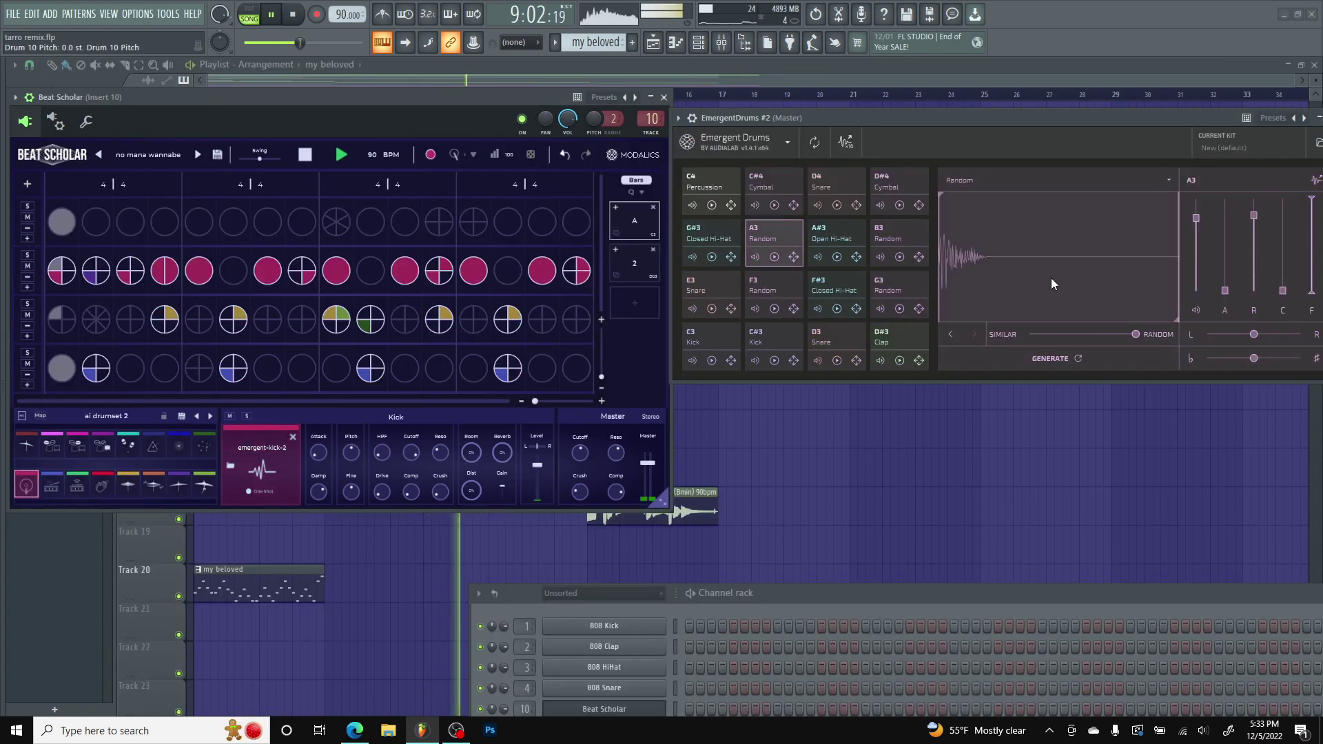
click(1064, 358)
click(1064, 359)
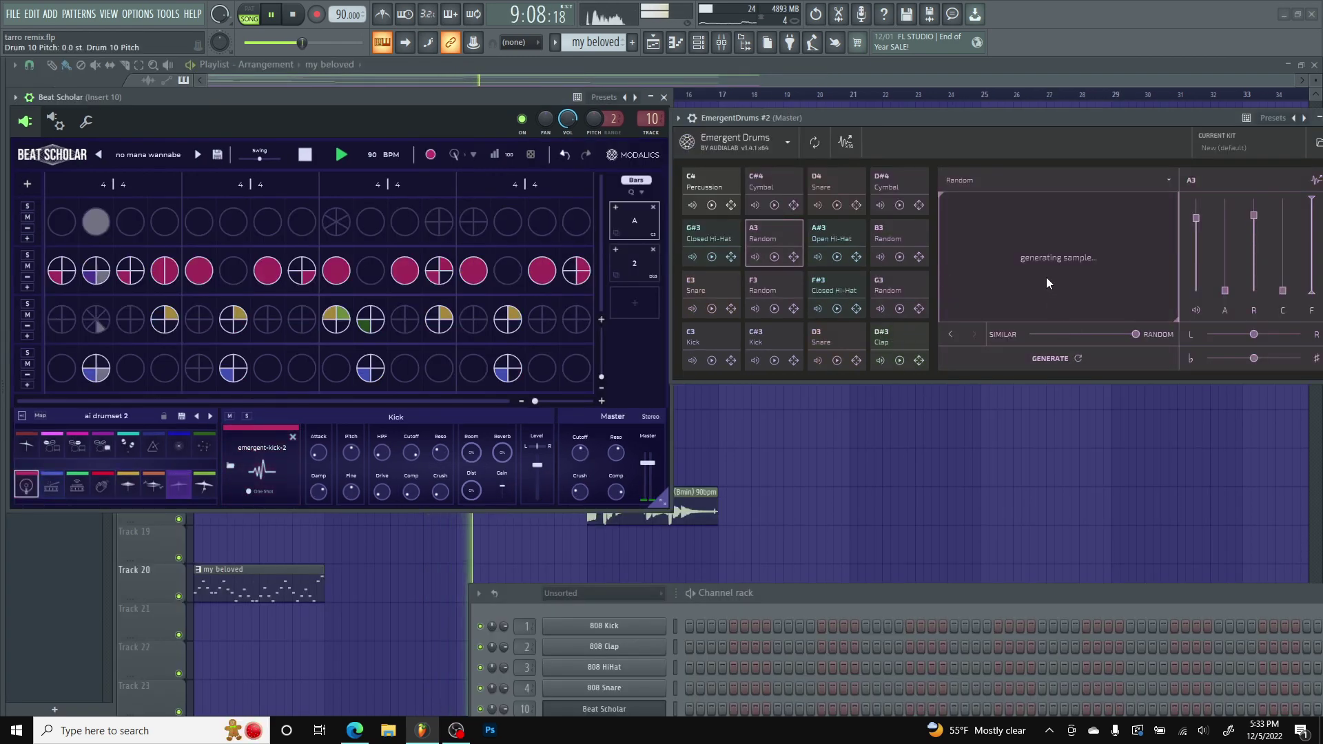
click(1041, 356)
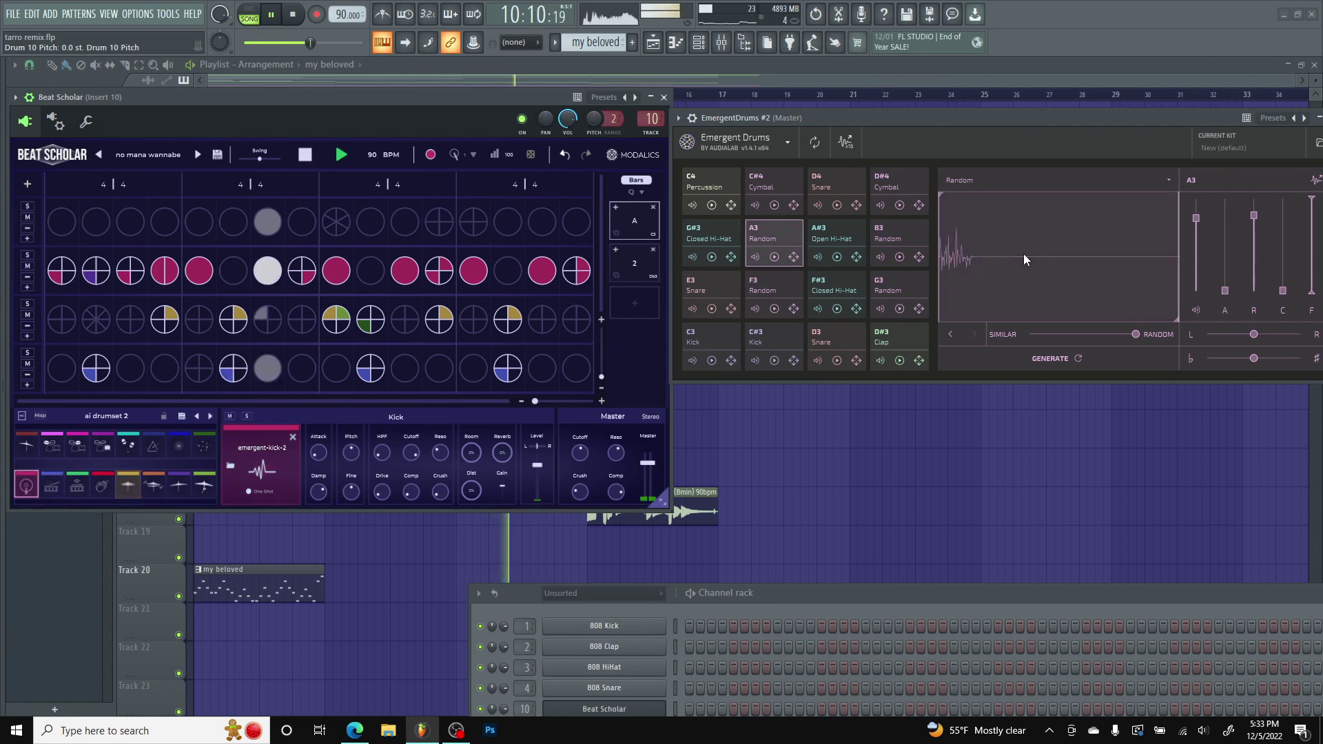
click(201, 155)
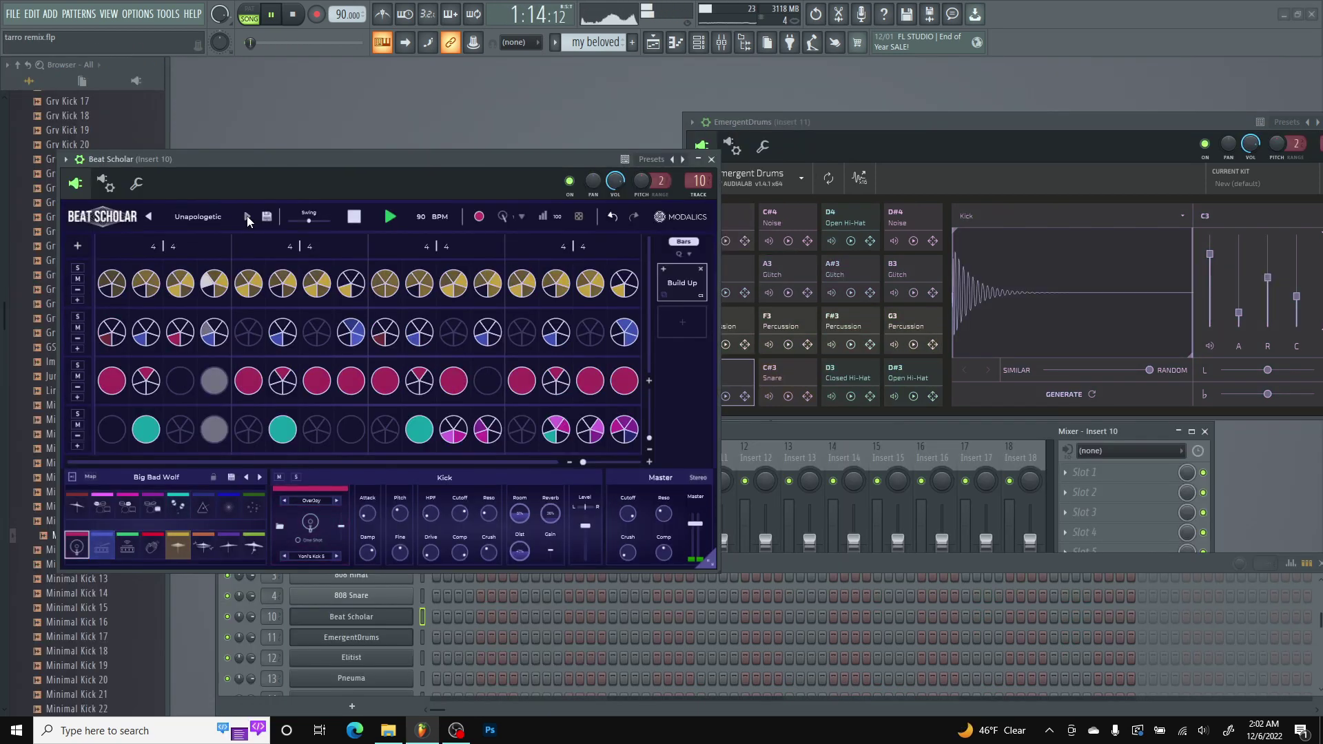
Step Beat Scholar through presets from CascaDoron to Moroccan Funk, then open Emergent Drums' plugin menu.
click(246, 216)
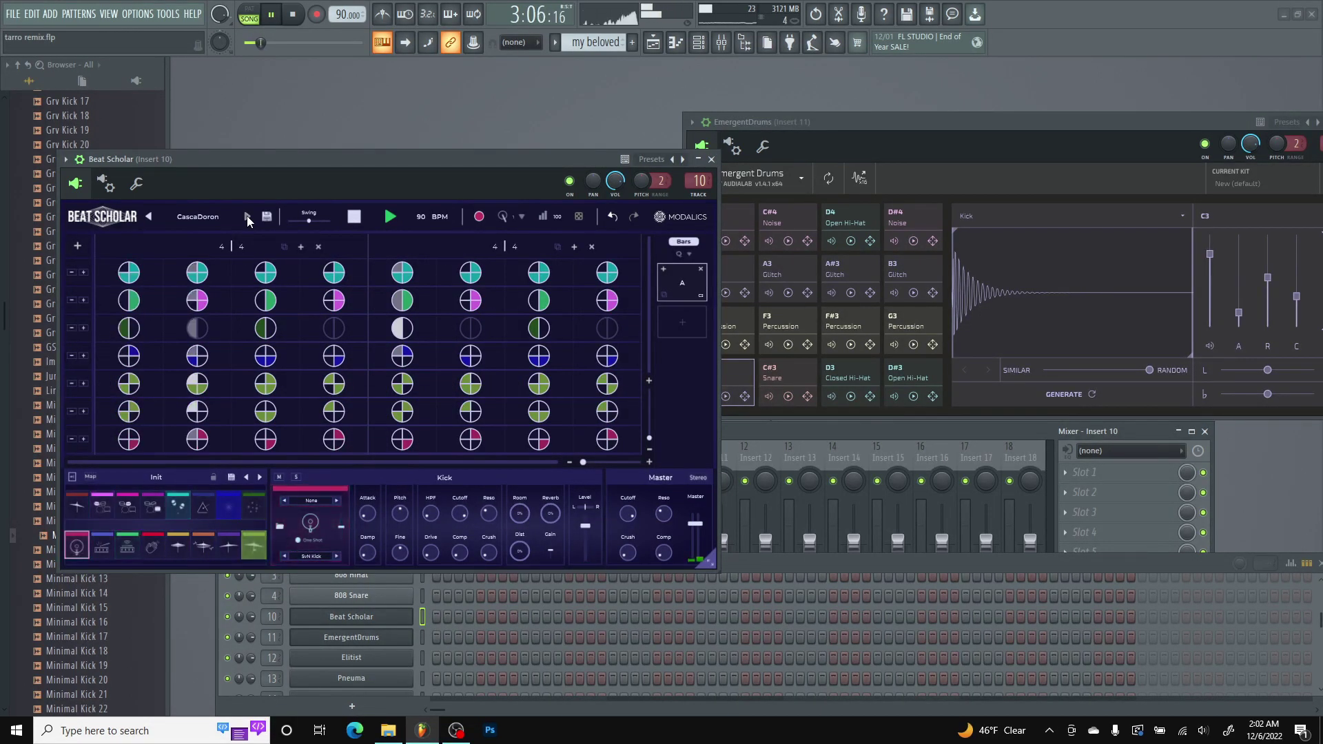
click(246, 216)
click(247, 216)
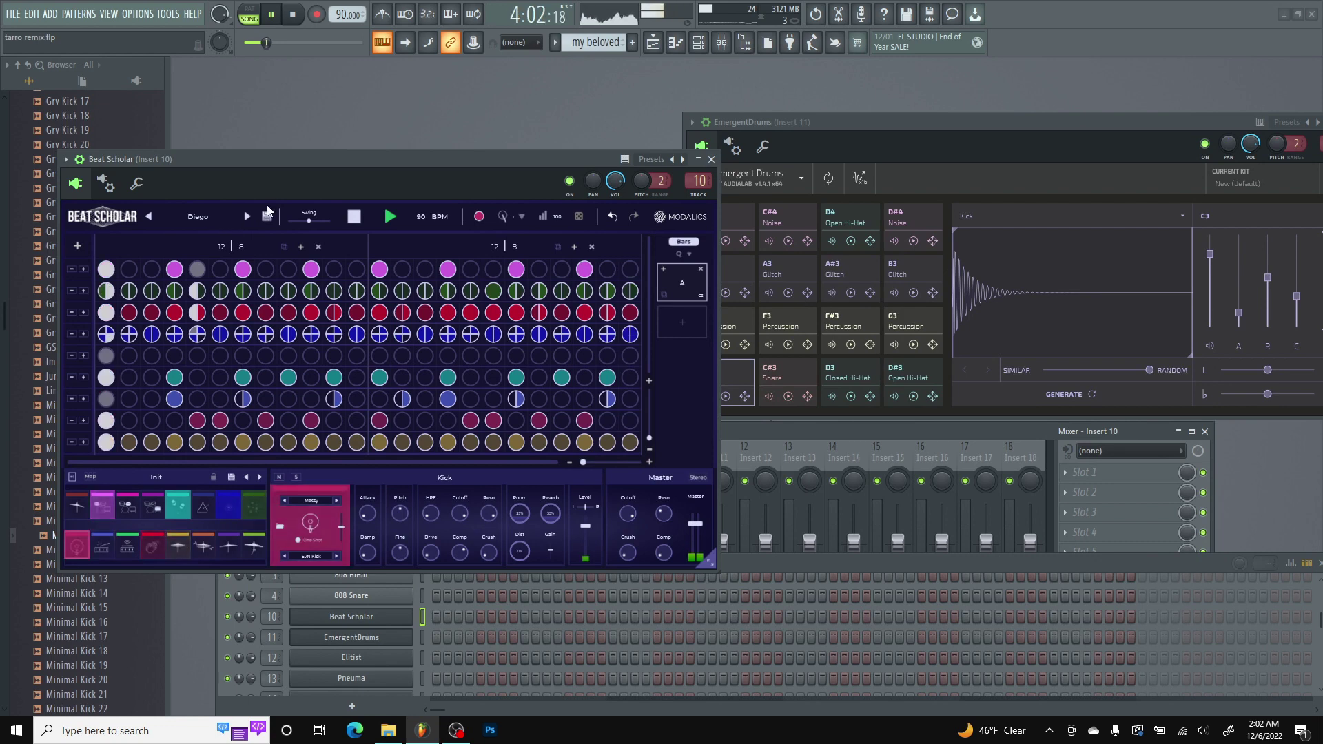
click(248, 215)
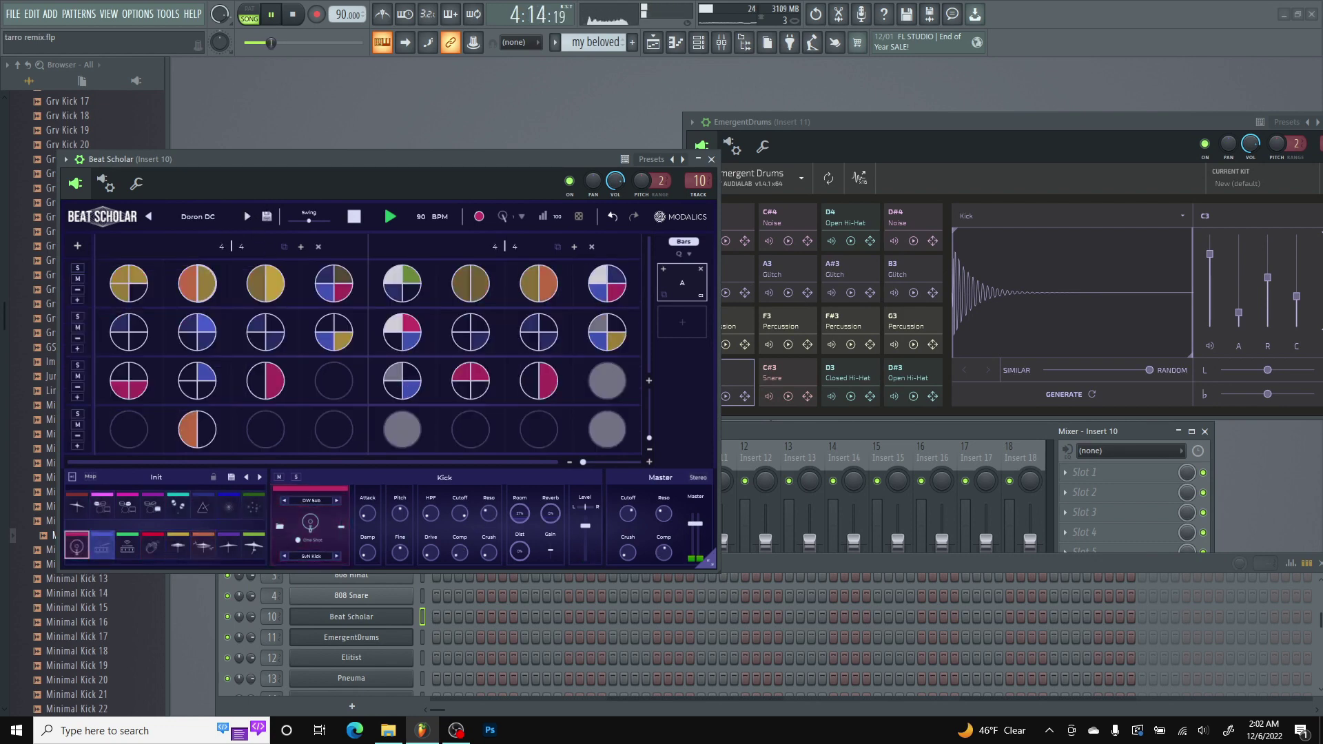
click(248, 219)
click(248, 218)
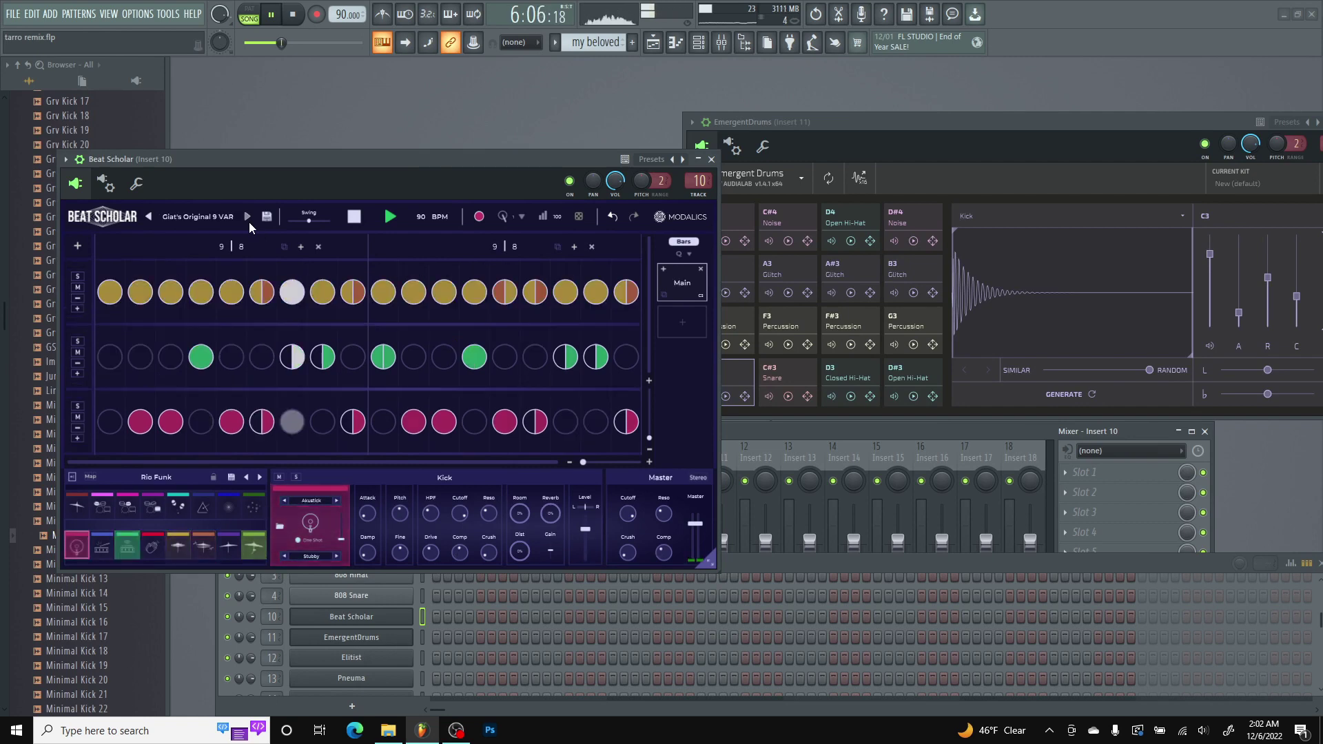
click(249, 222)
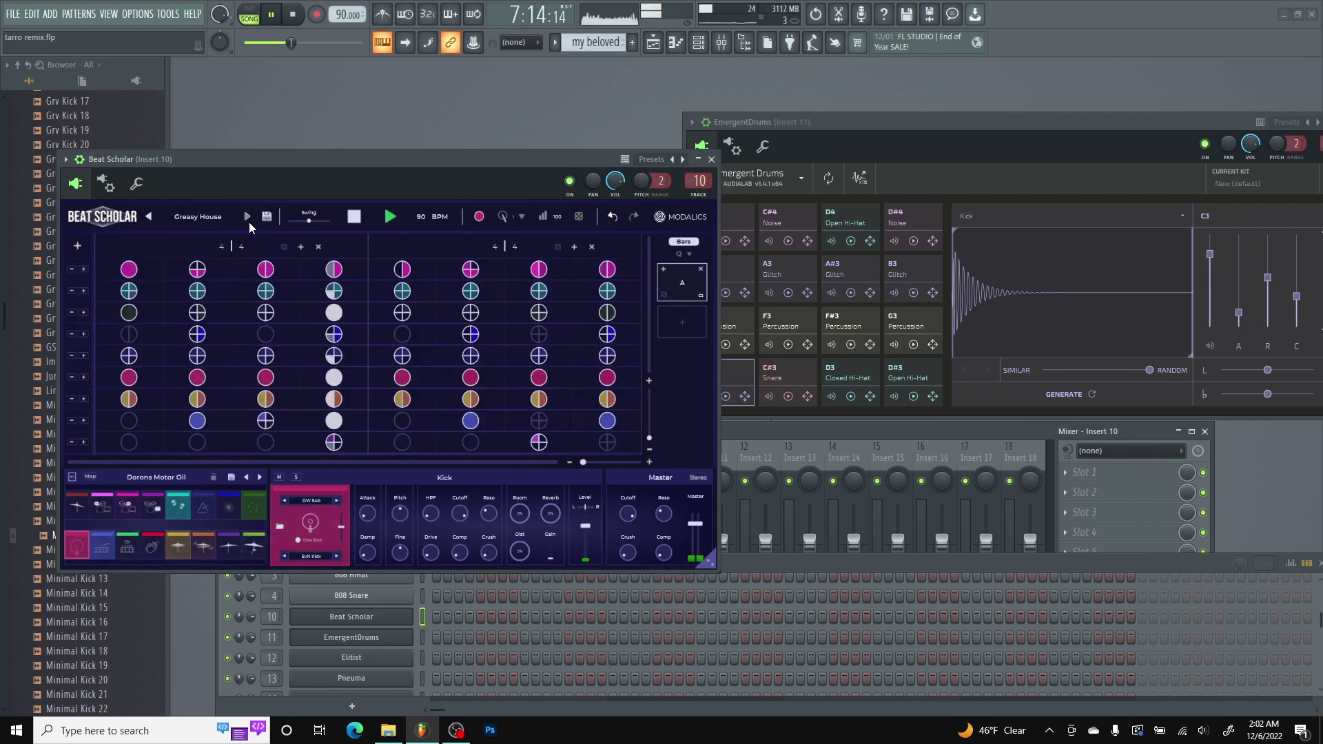
click(250, 222)
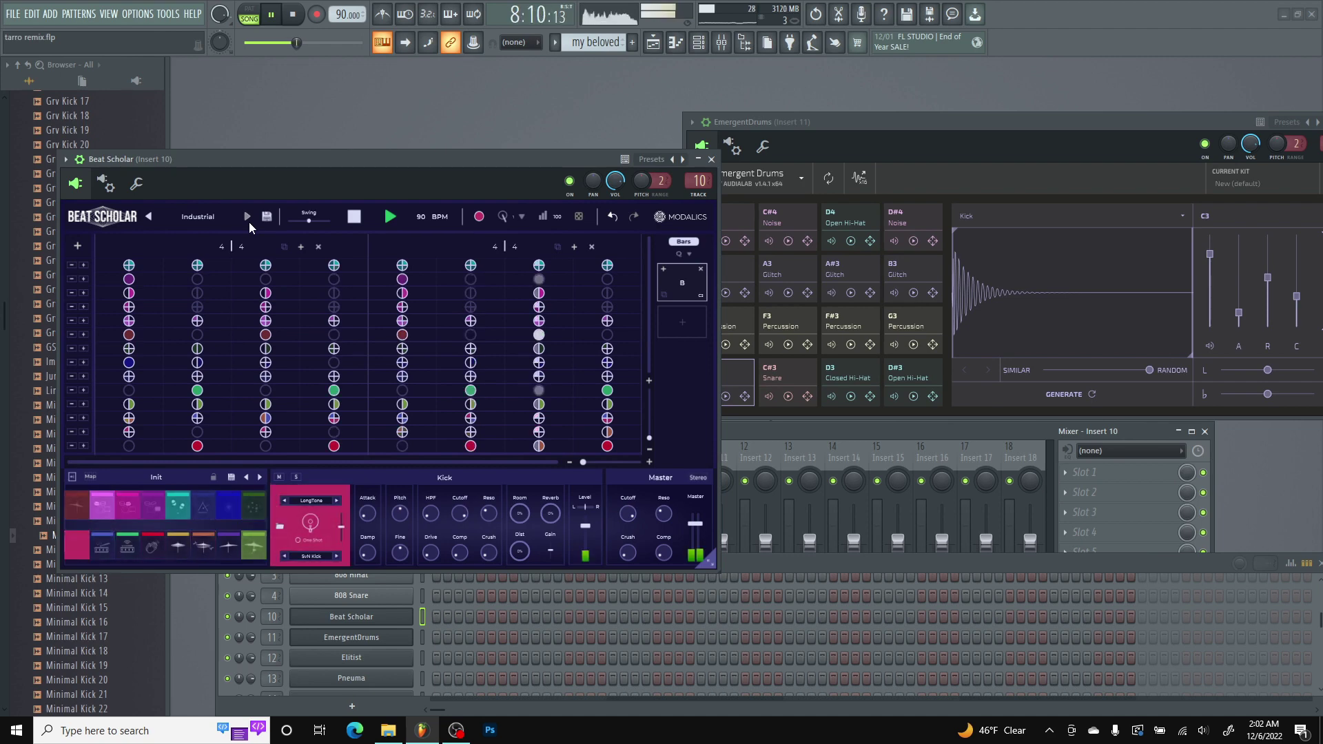
click(250, 222)
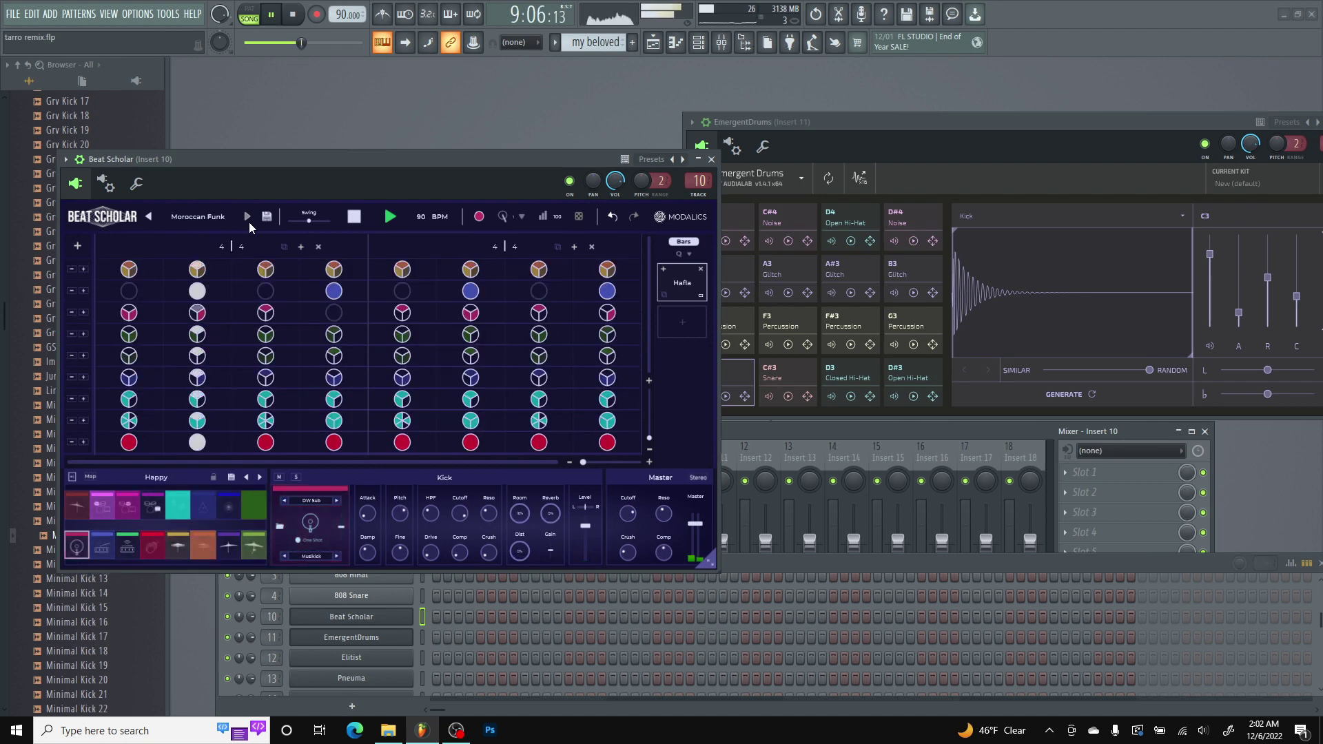
click(536, 209)
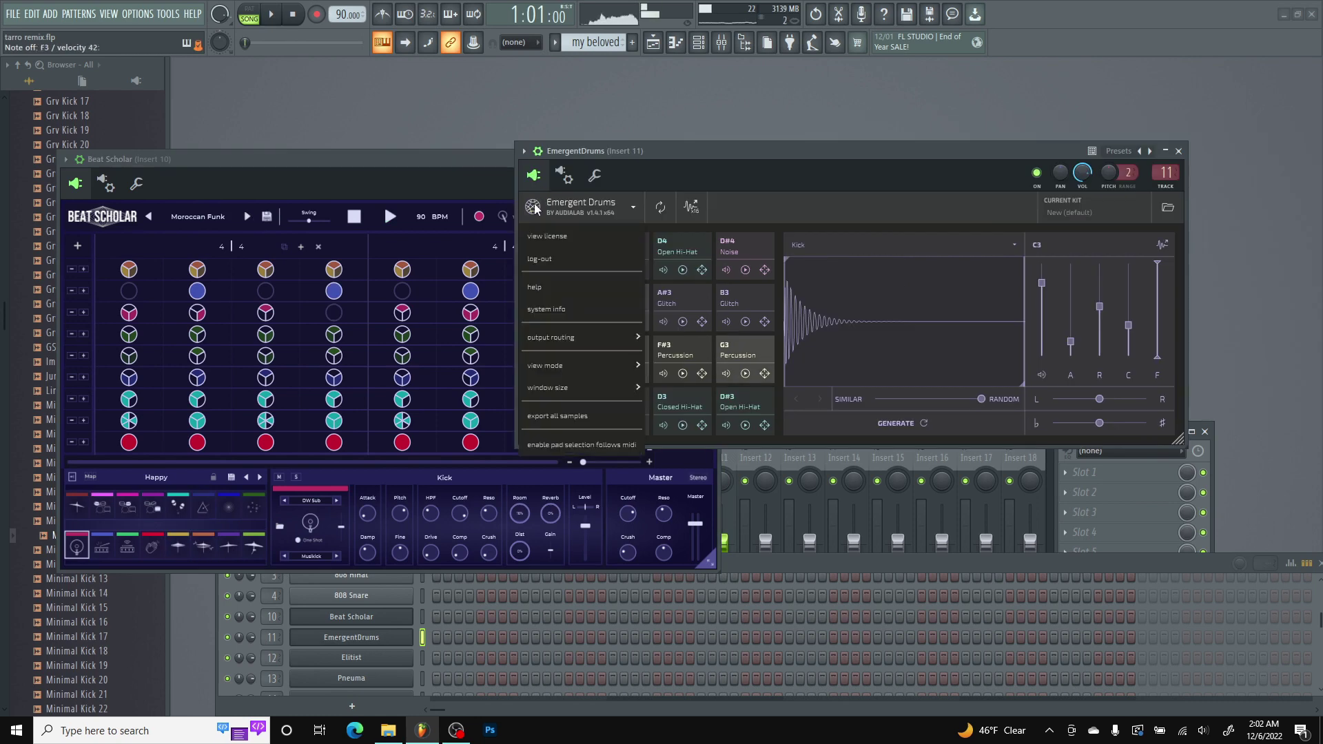
Switch Emergent Drums to the large view mode and move its window up and left.
click(668, 388)
drag(800, 153, 561, 62)
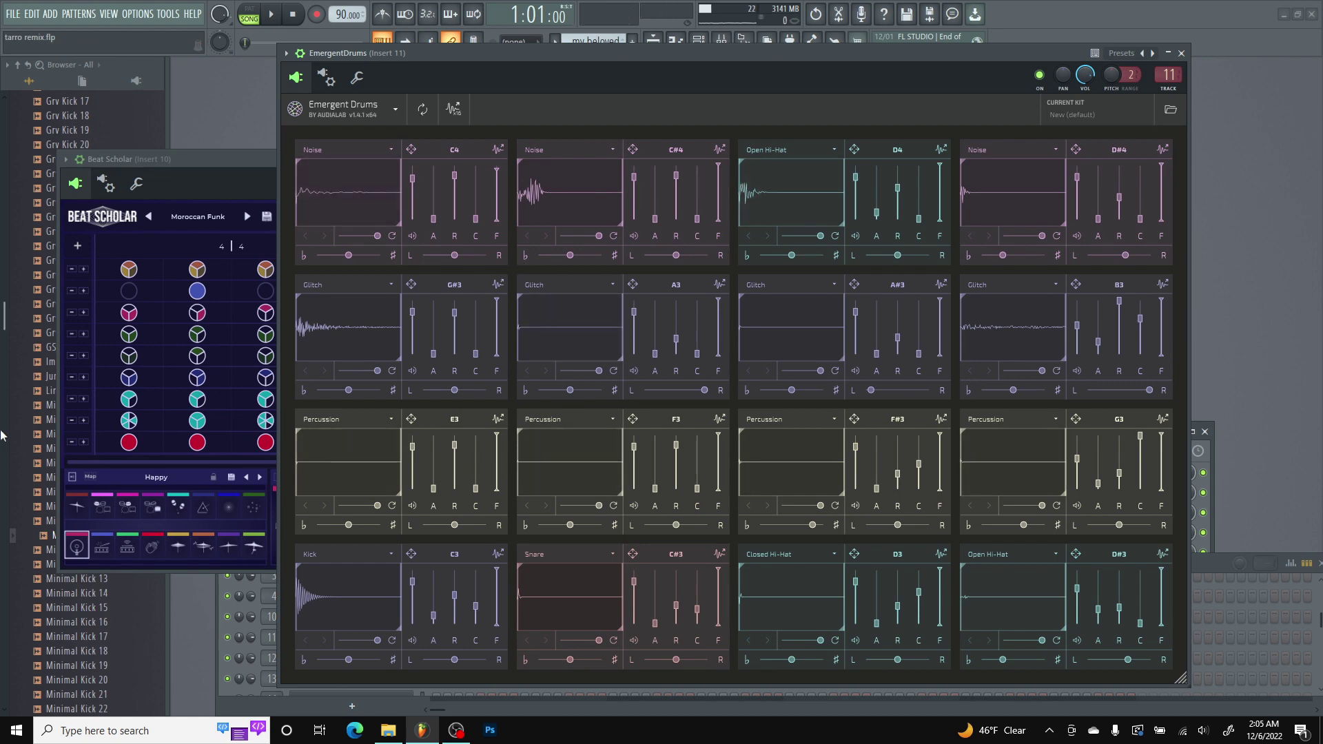
Drag the Grv Kick Acoustic 02 sample from the browser onto the plugin.
drag(763, 393, 812, 341)
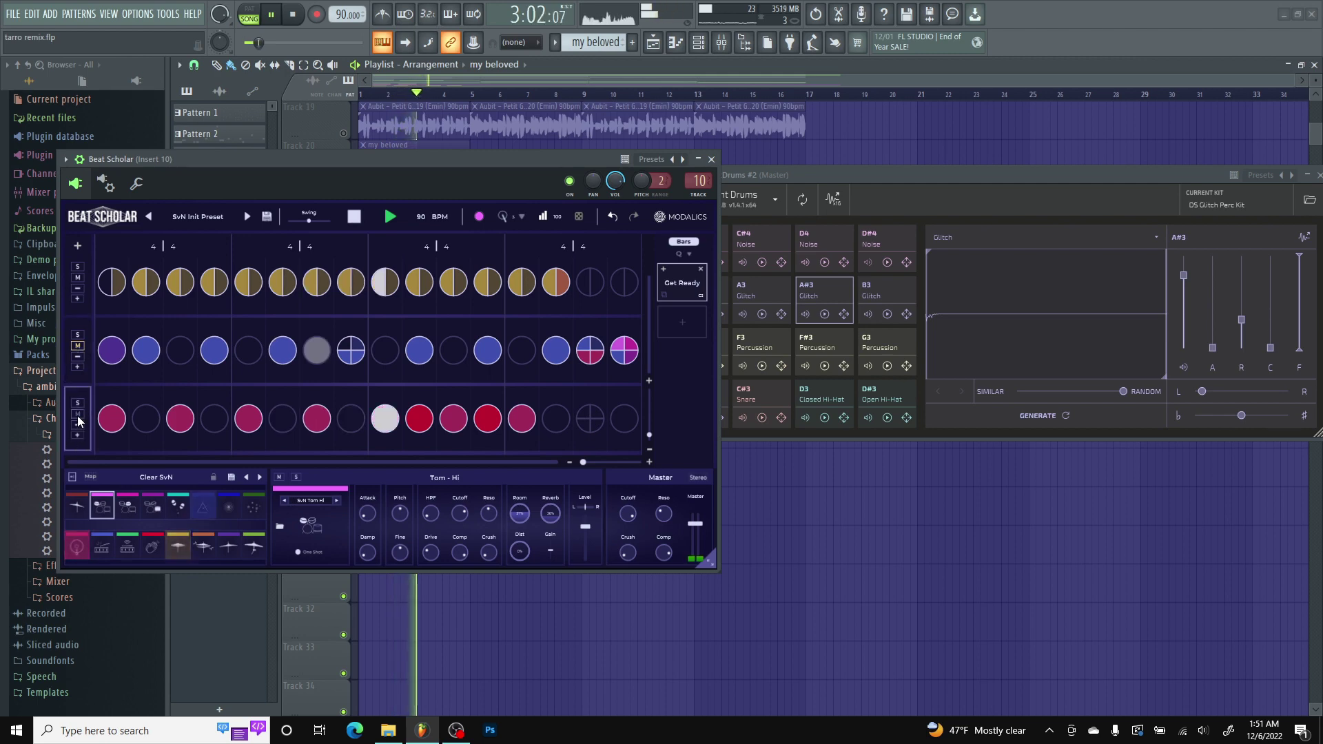
Set Emergent Drums to its large per-pad view and move its window up and left.
scroll(359, 352, up, 1)
scroll(358, 351, up, 2)
scroll(359, 351, down, 2)
scroll(358, 351, down, 1)
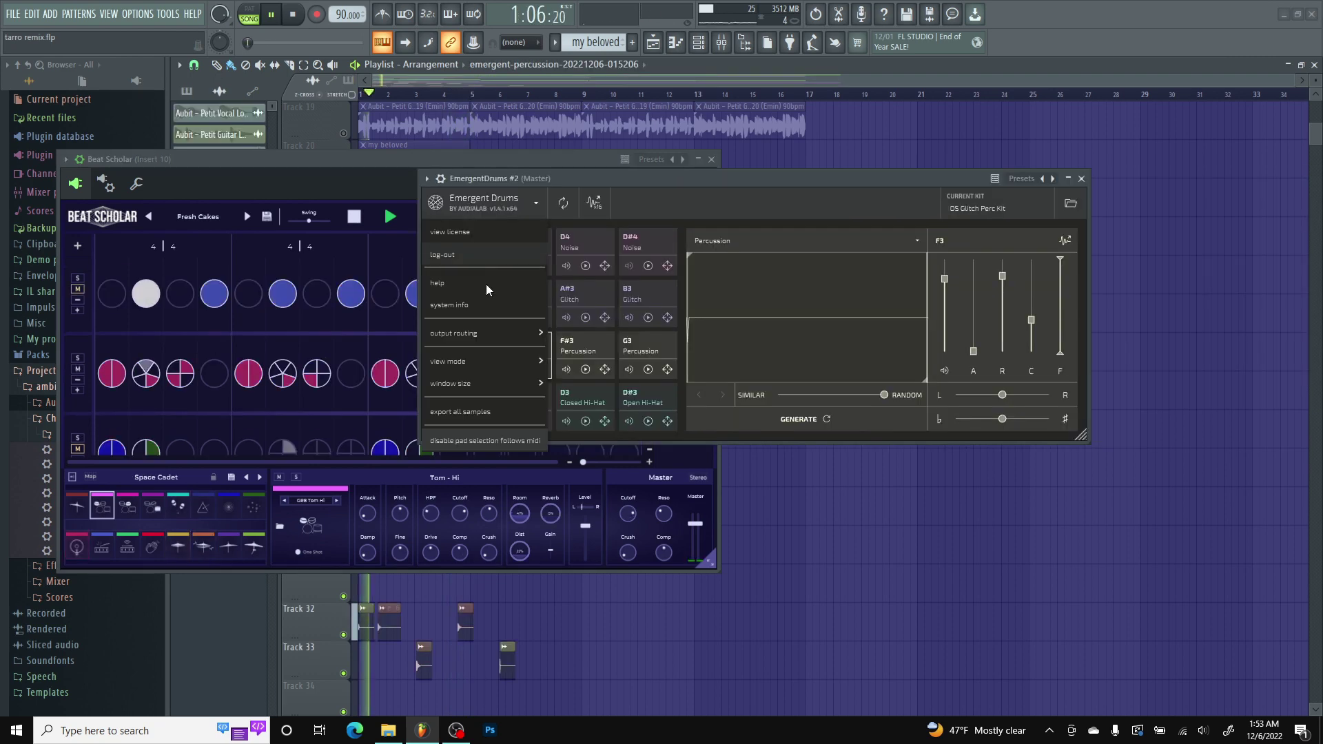
click(569, 384)
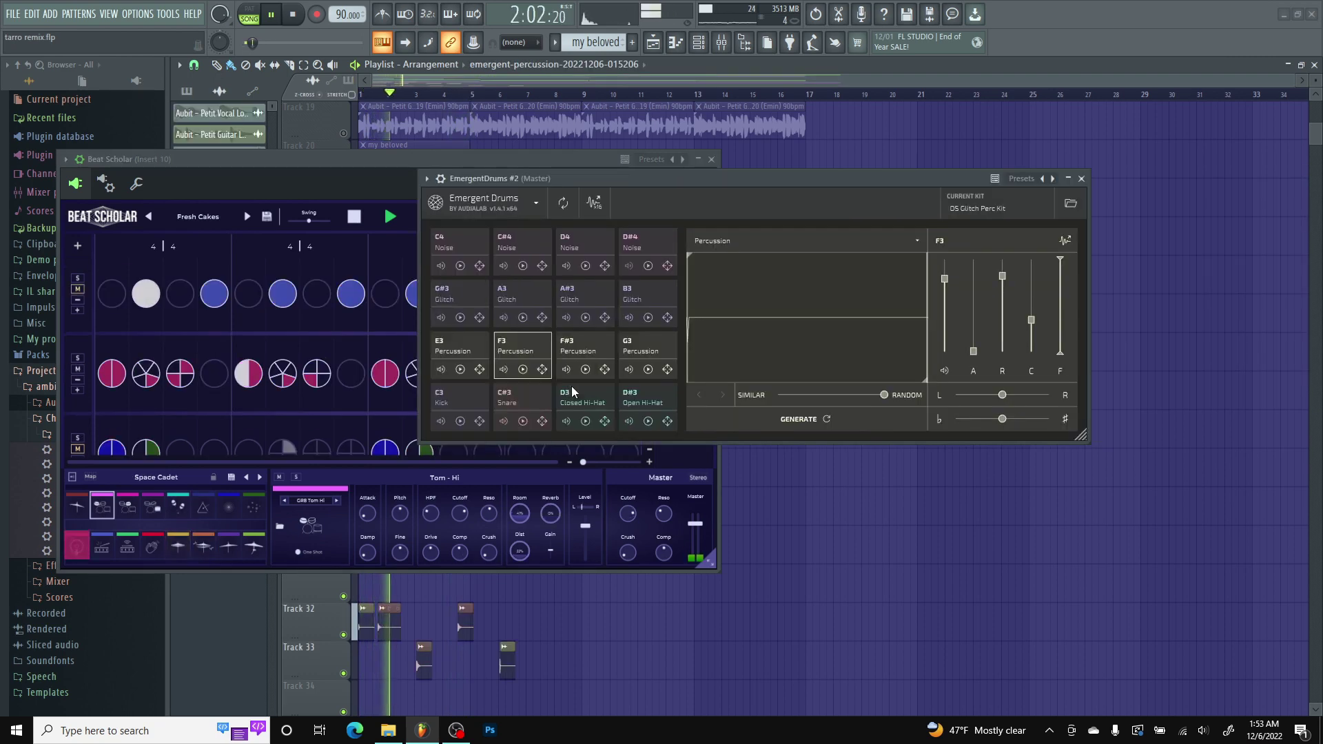
drag(742, 185, 630, 77)
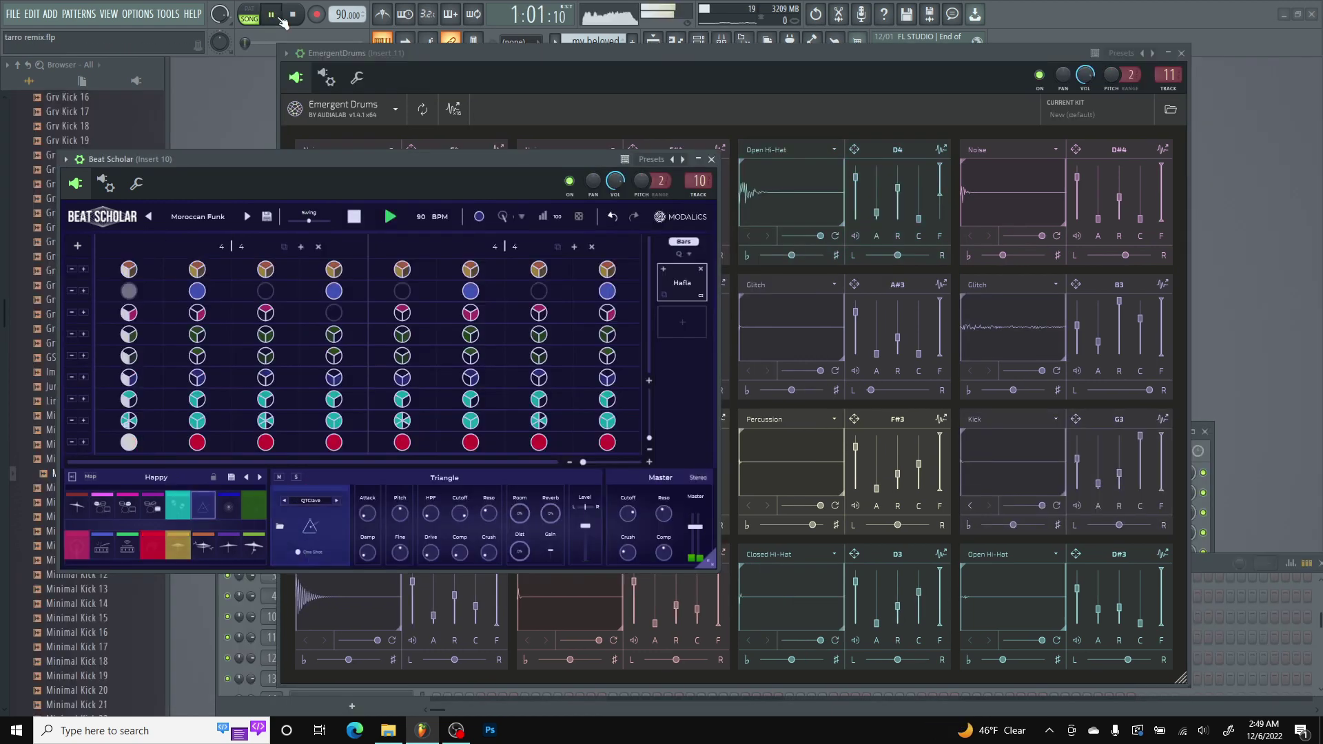
Load the saved ai drumset 2 kit, try adding the A#3 glitch sound, then reload ai drumset 2.
click(191, 478)
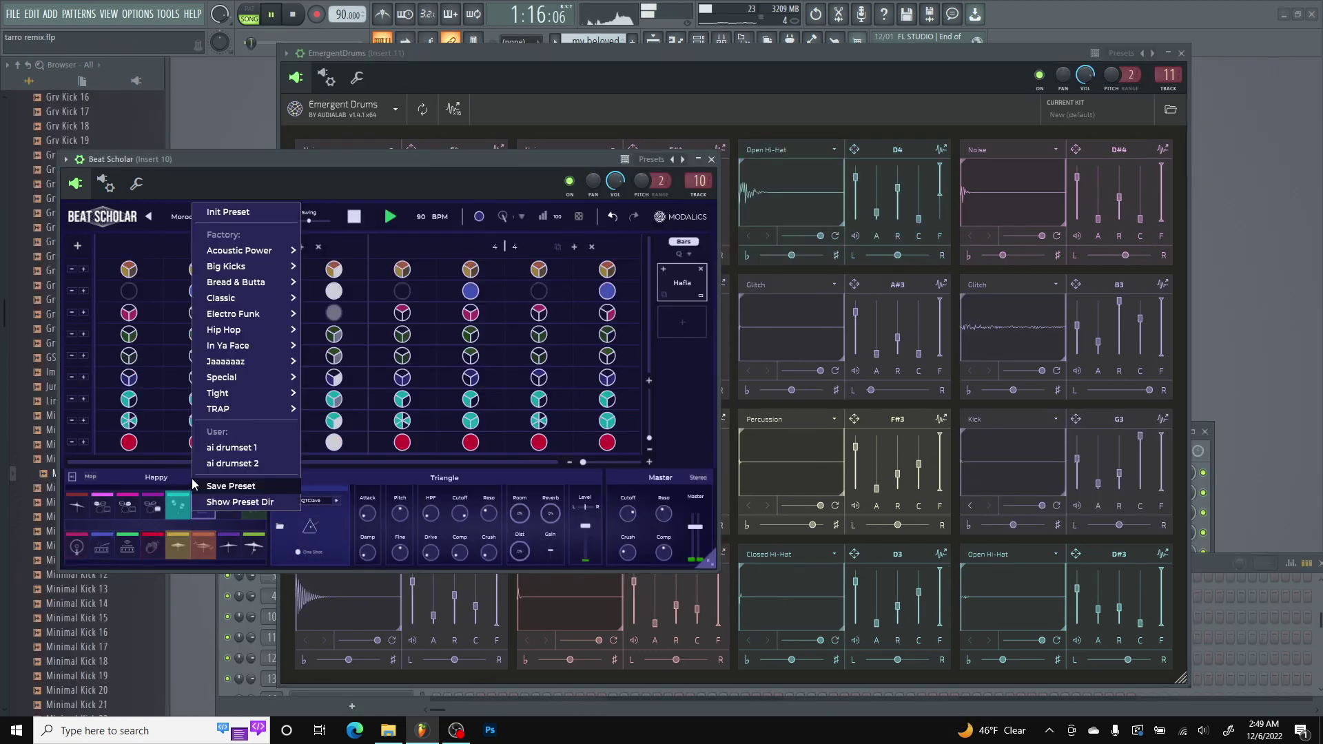
click(231, 447)
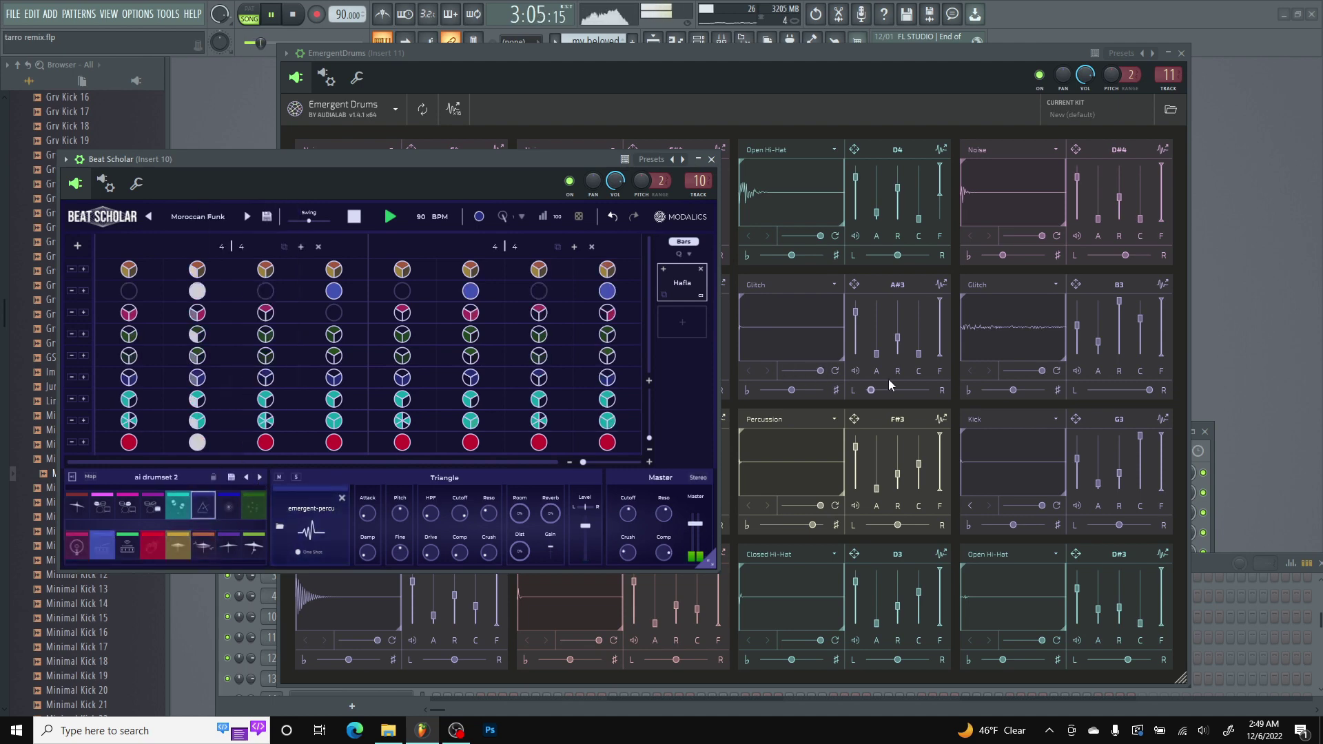
drag(941, 285, 256, 449)
click(206, 510)
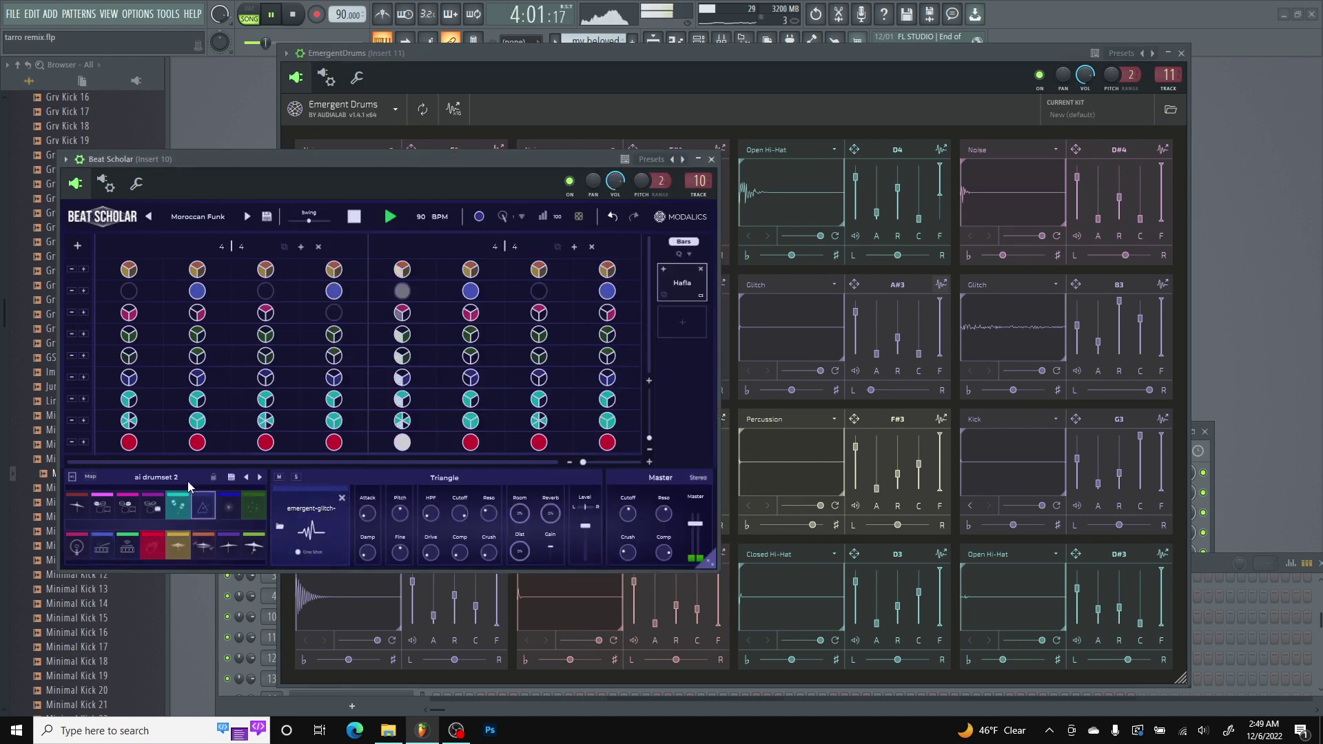
click(157, 477)
click(241, 463)
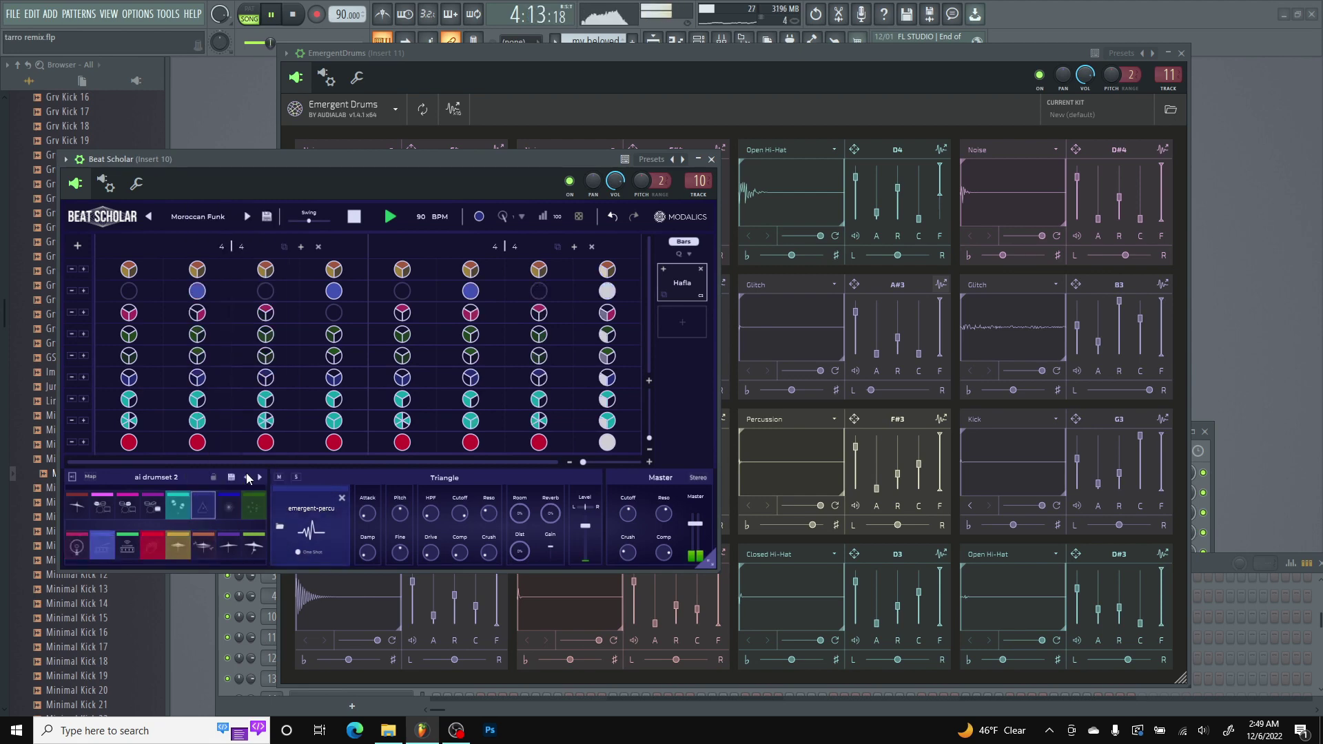
Step through patterns, trying ai drumset 1, then ai drumset 2 on Rabbits.
click(248, 218)
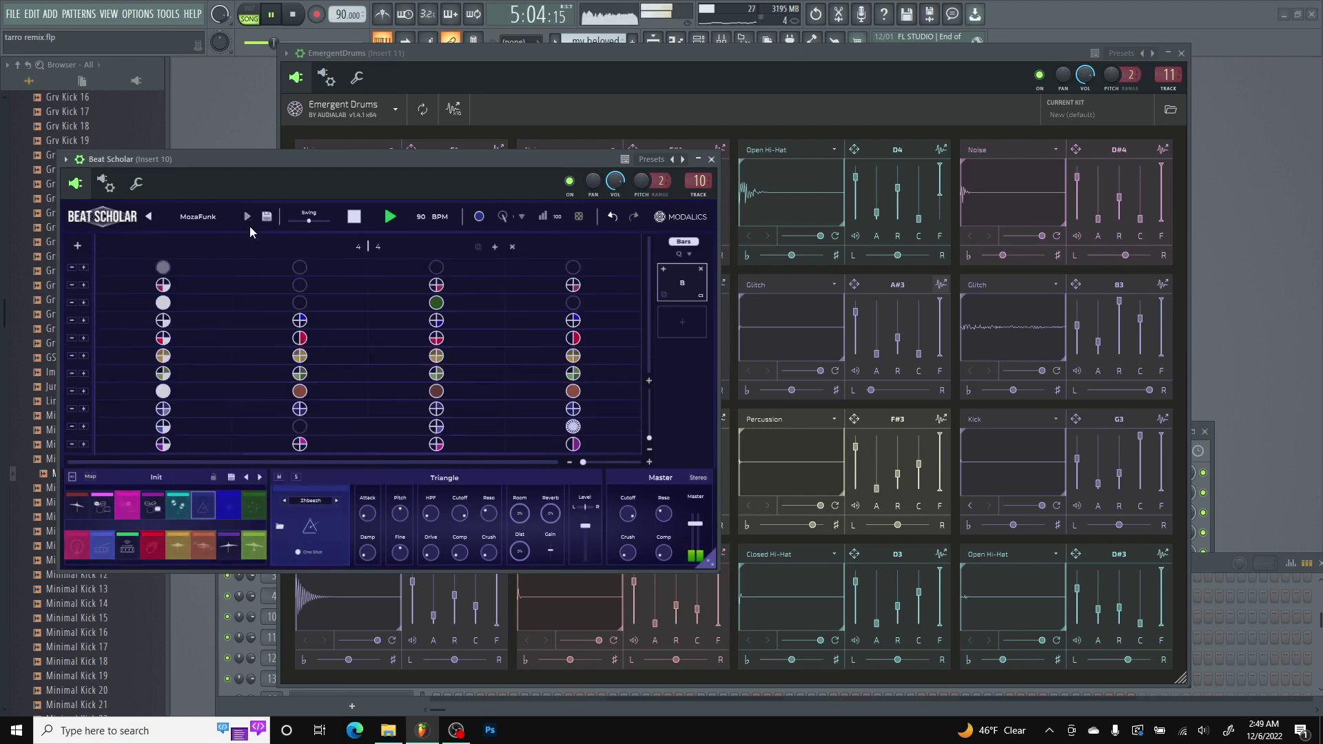
click(192, 484)
click(237, 448)
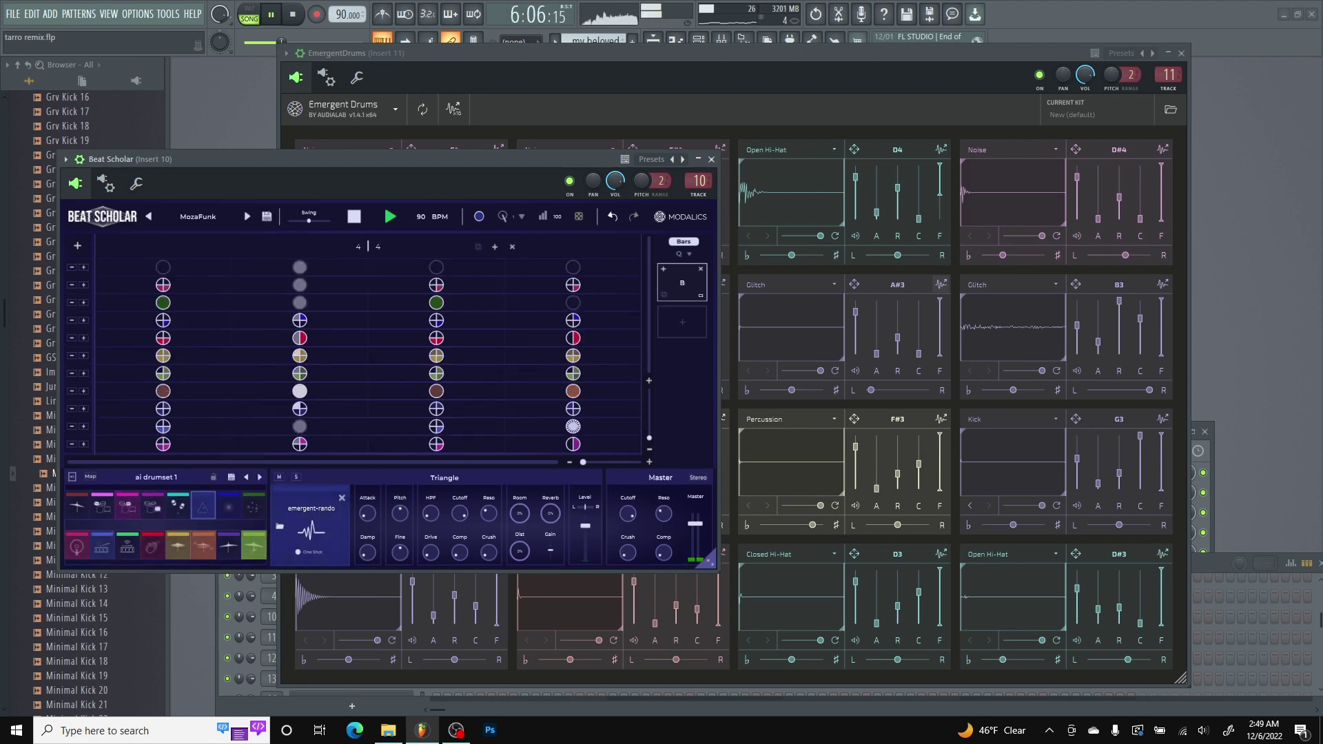
click(249, 218)
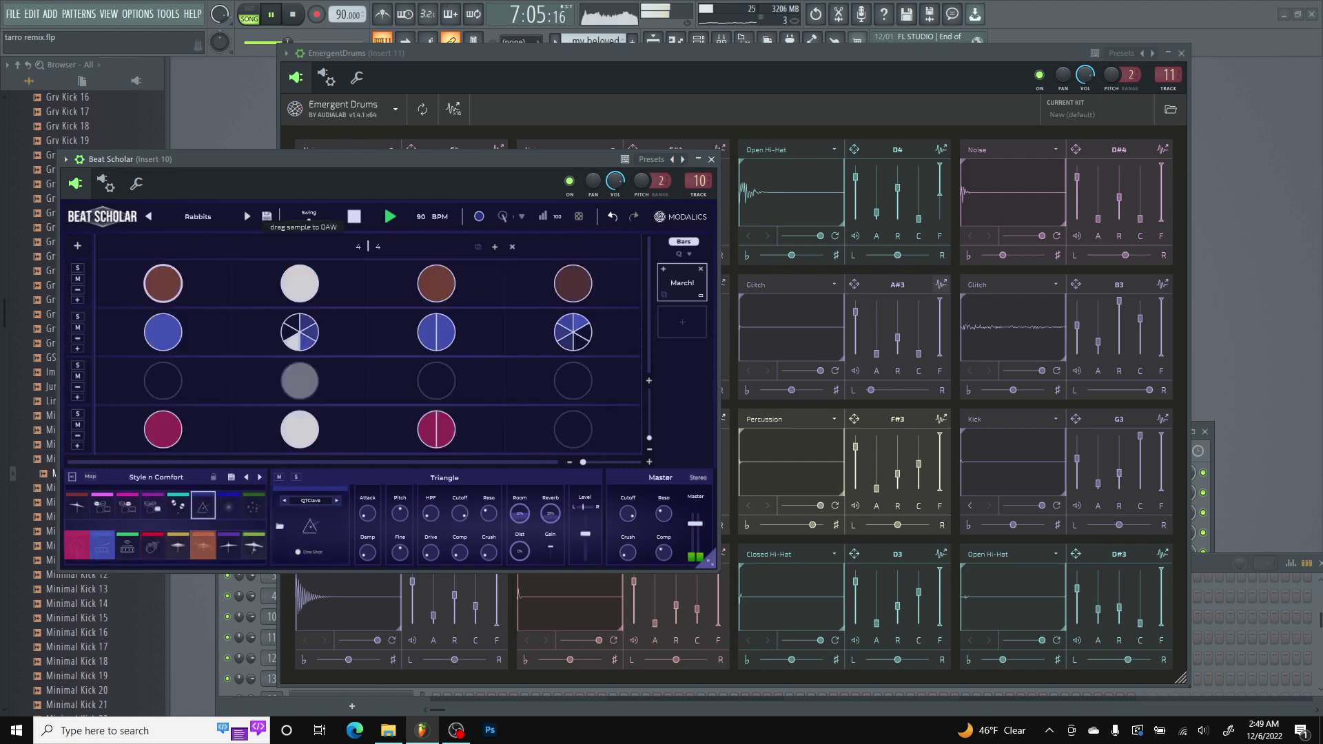
click(159, 477)
click(216, 454)
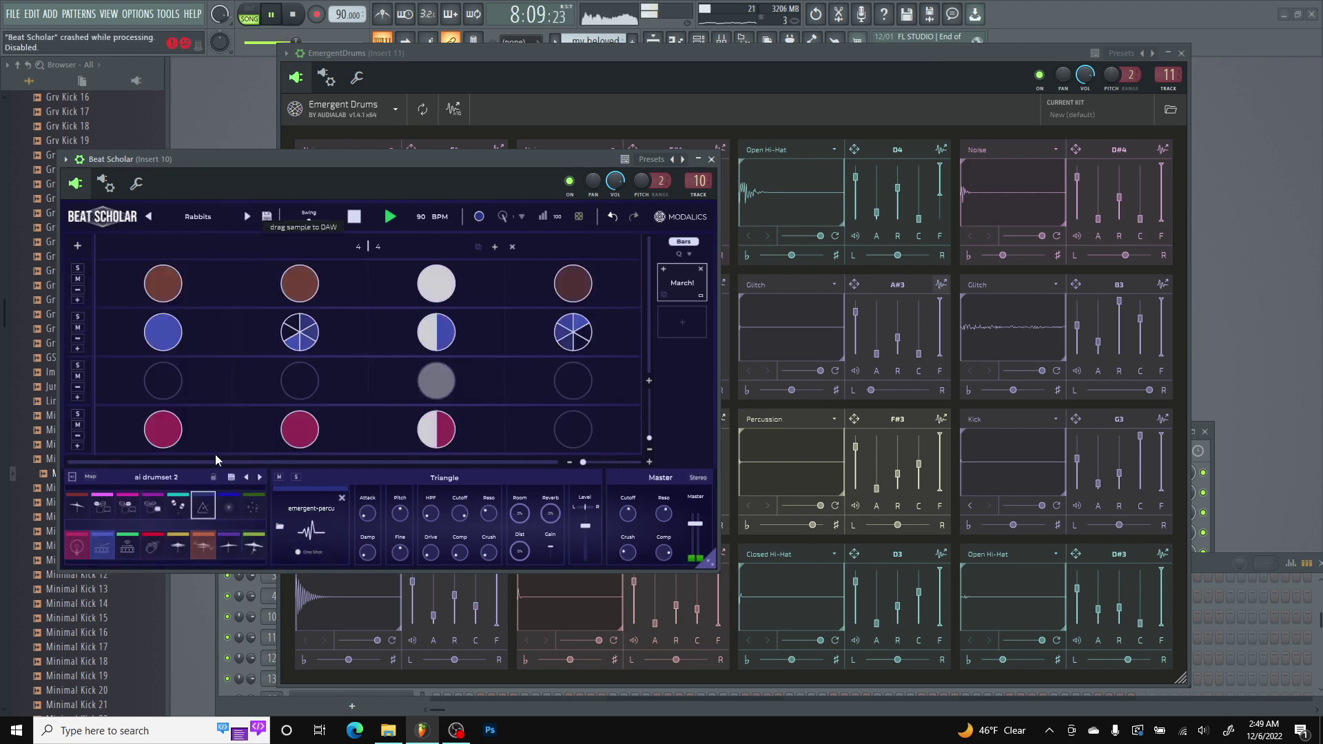
Step past SeaLike Led and load a saved user pattern preset, The 5 Steps.
click(248, 215)
click(239, 216)
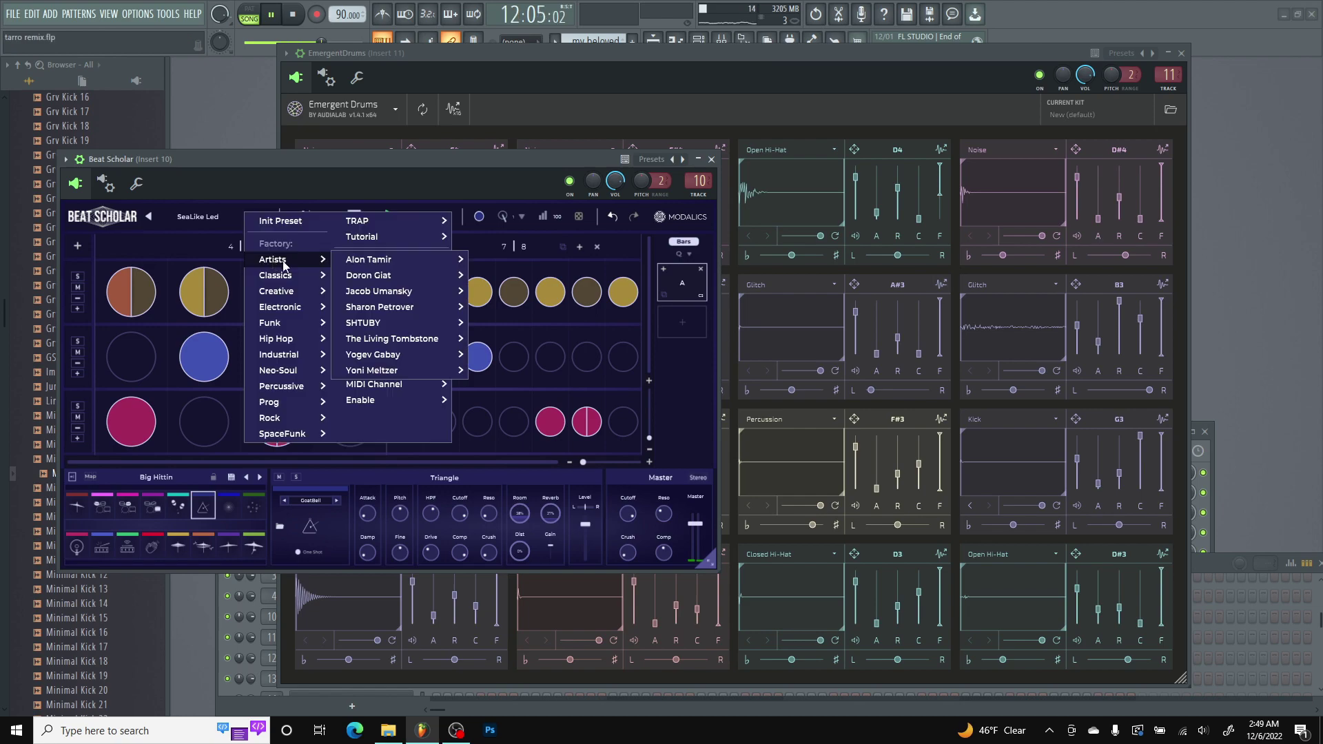
click(387, 276)
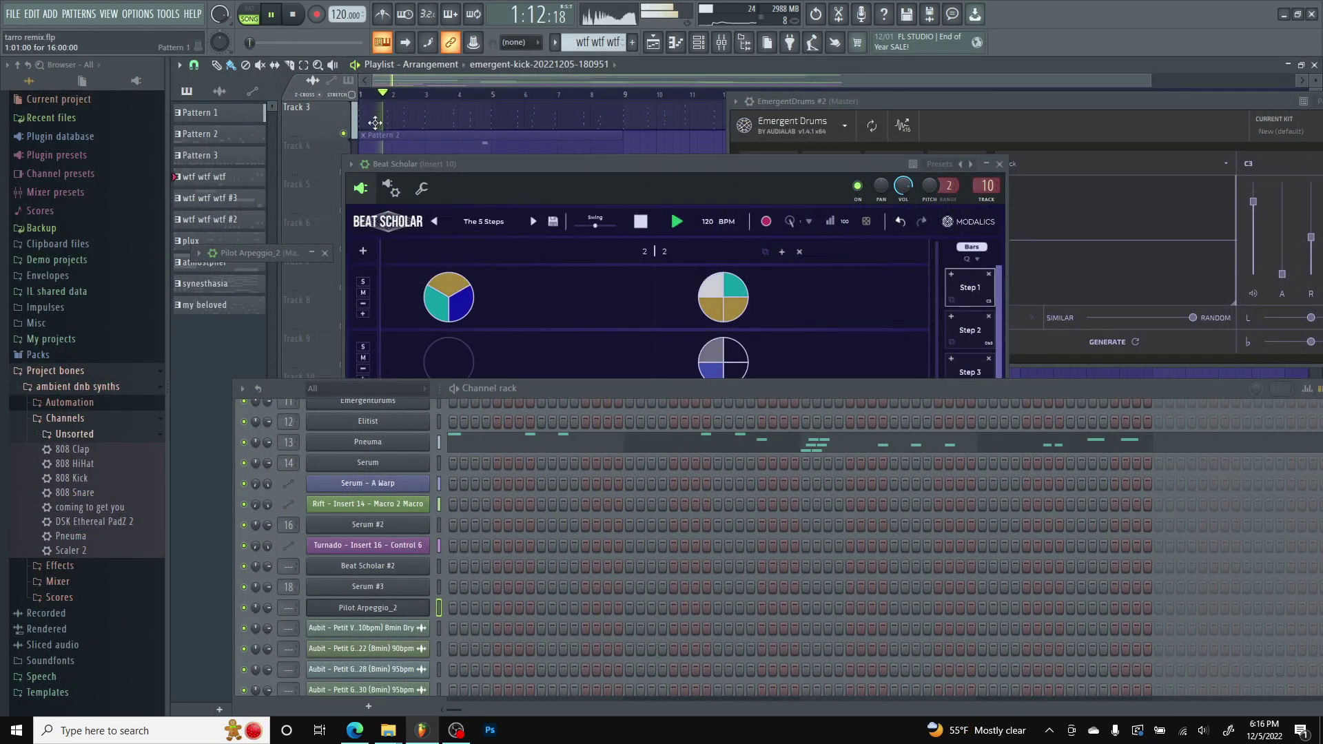
Move the Beat Scholar window up and left so its step grid clears the channel rack.
scroll(374, 131, down, 2)
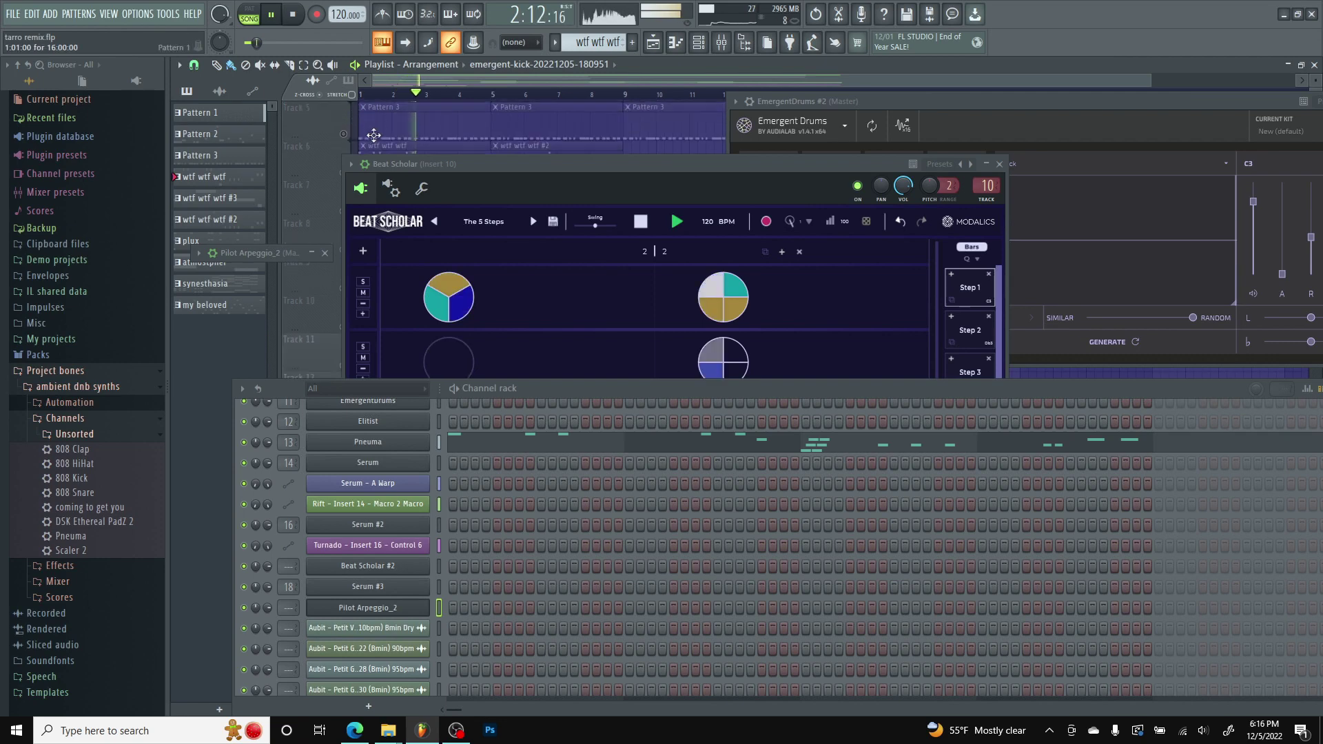
scroll(351, 141, down, 3)
drag(484, 164, 311, 124)
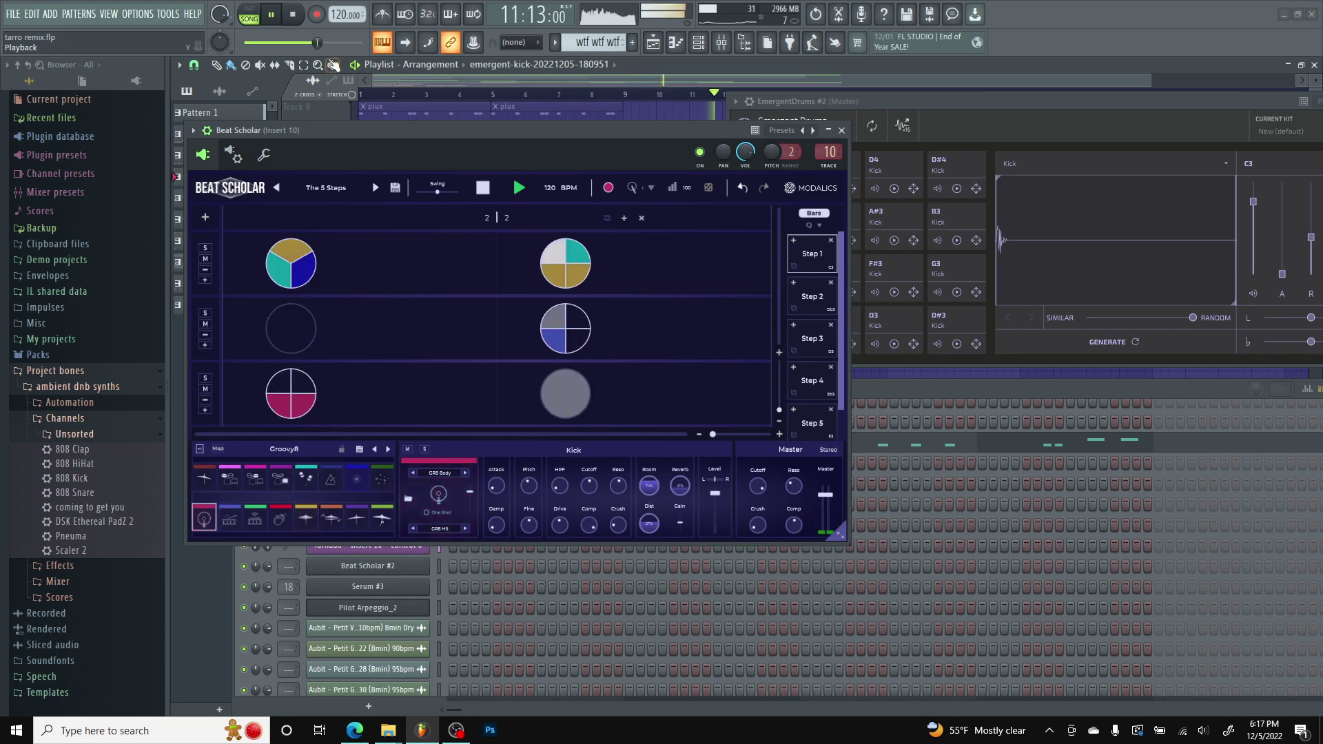
Load the empty Init pattern in Beat Scholar, then step to Aint Reznor.
click(375, 186)
click(373, 185)
click(373, 186)
click(372, 186)
click(373, 184)
click(366, 153)
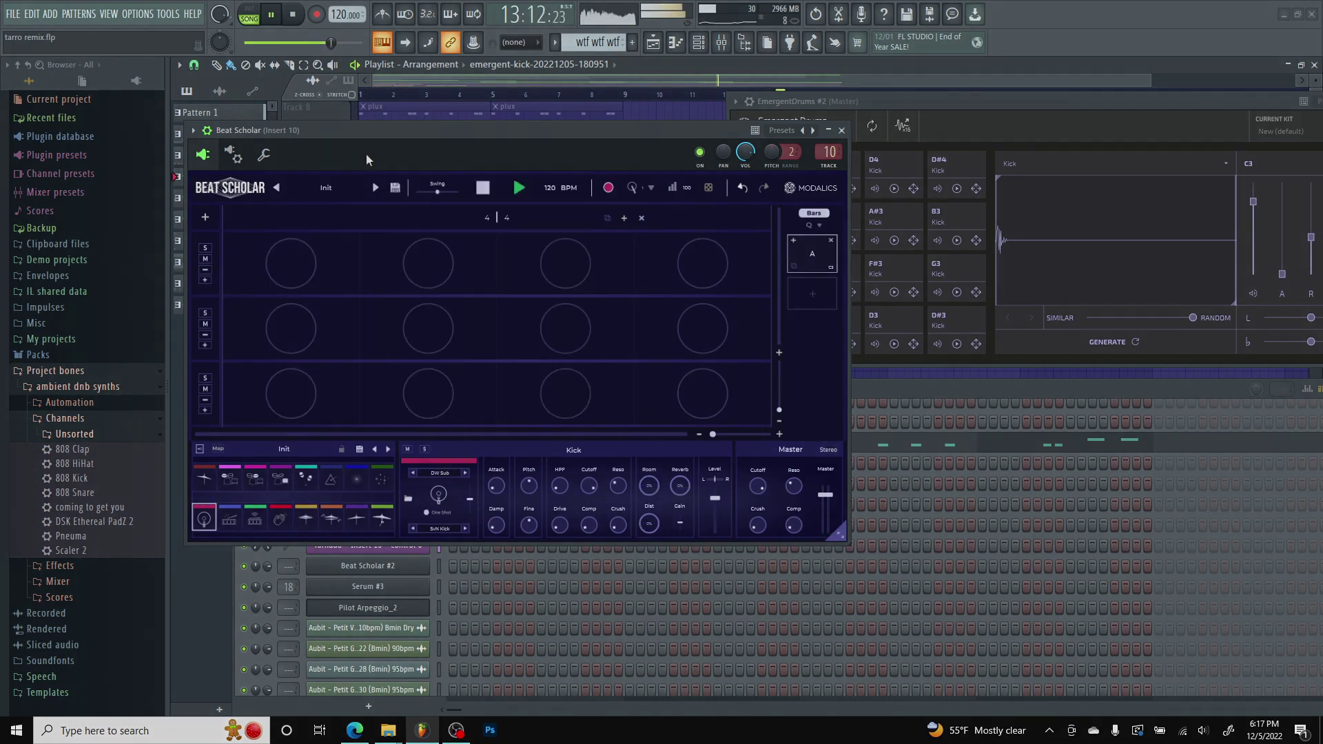
click(375, 186)
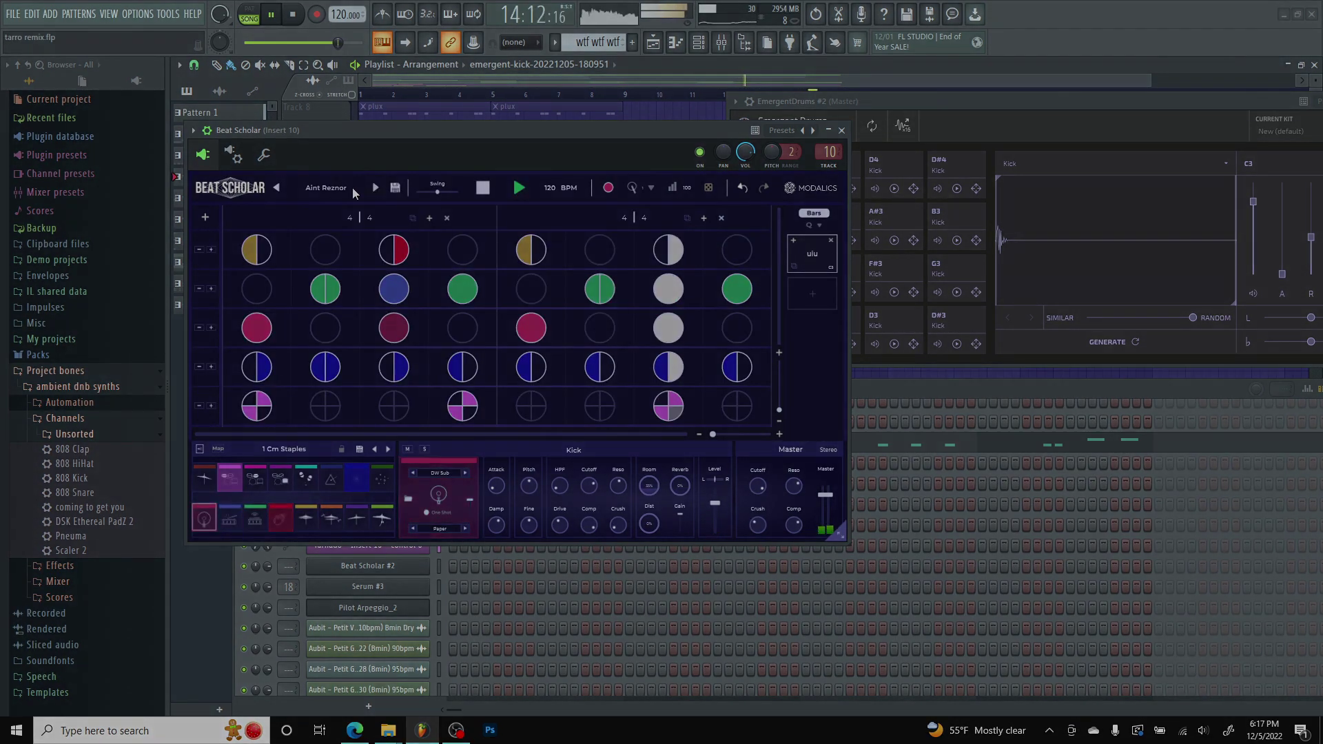
Load a Funk pattern and step through Helluva Drug and Fragile SloJam to Fresh Cakes.
click(374, 187)
mouse_move(394, 298)
click(494, 313)
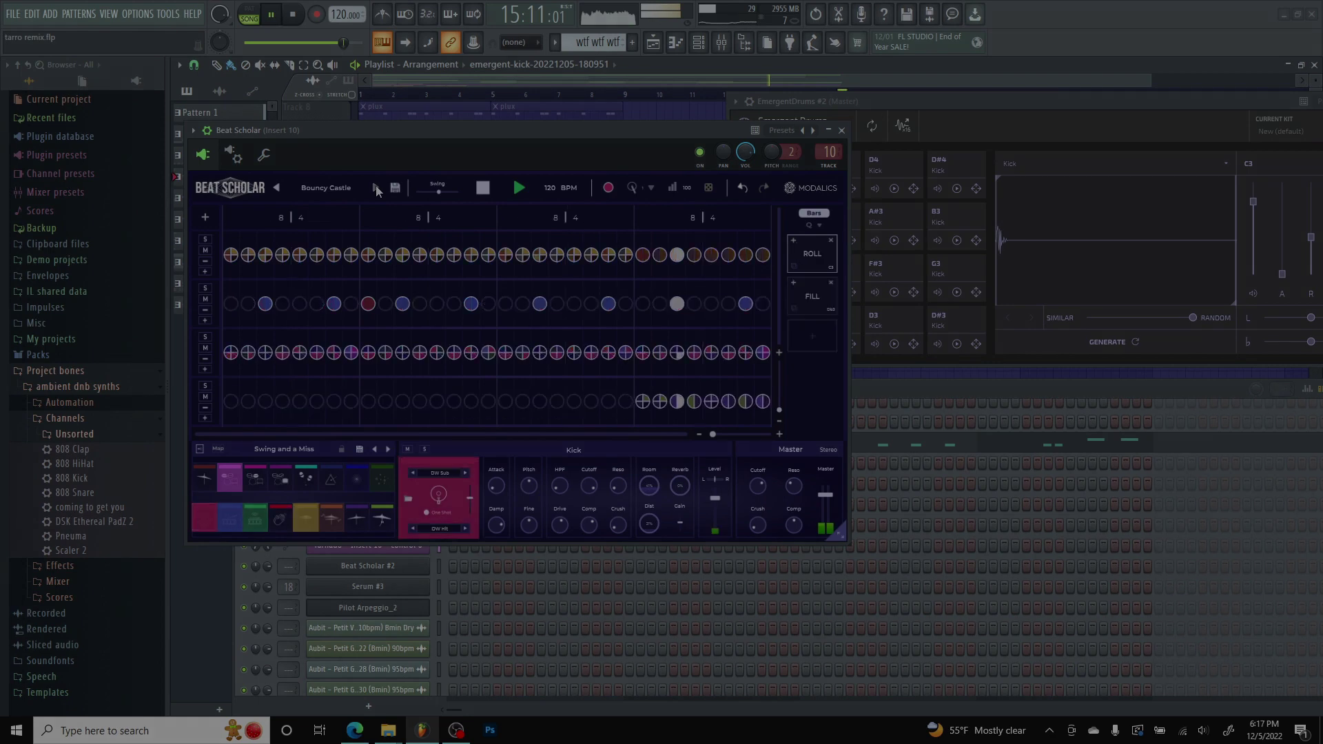
click(376, 187)
click(375, 187)
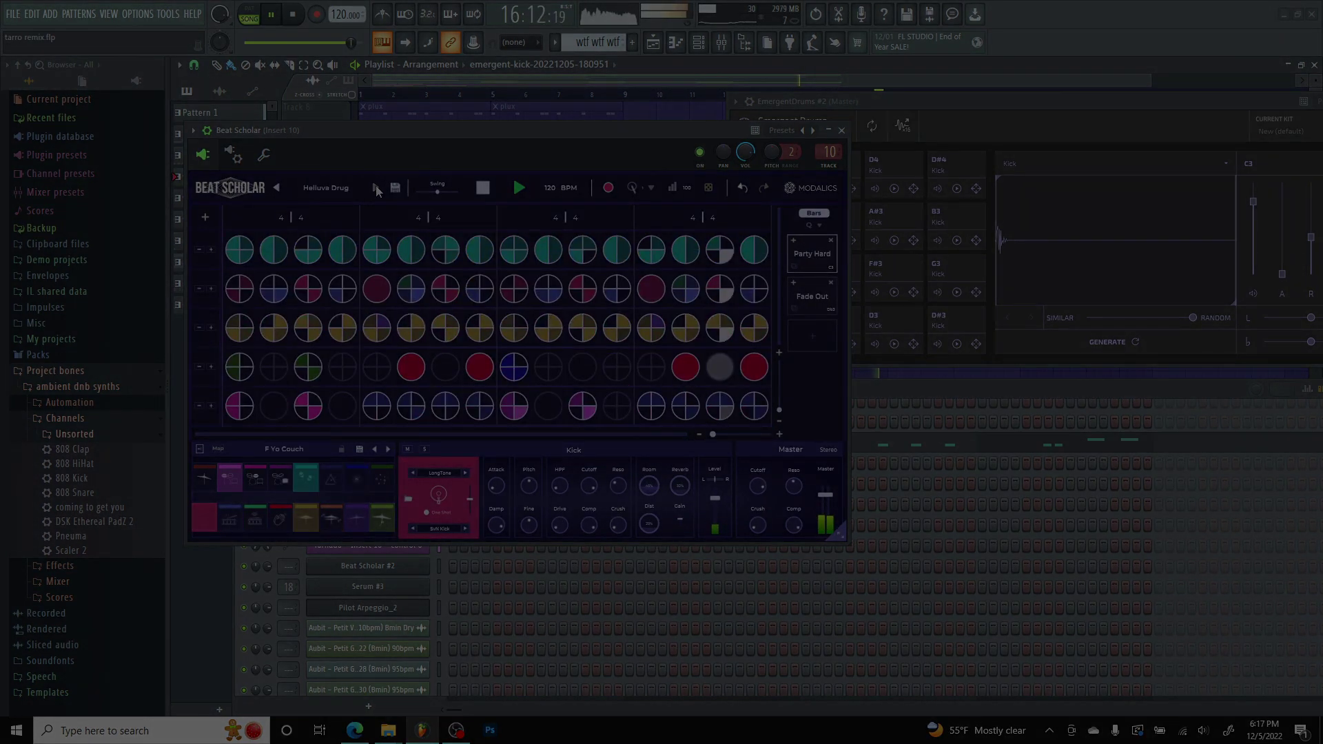
click(376, 188)
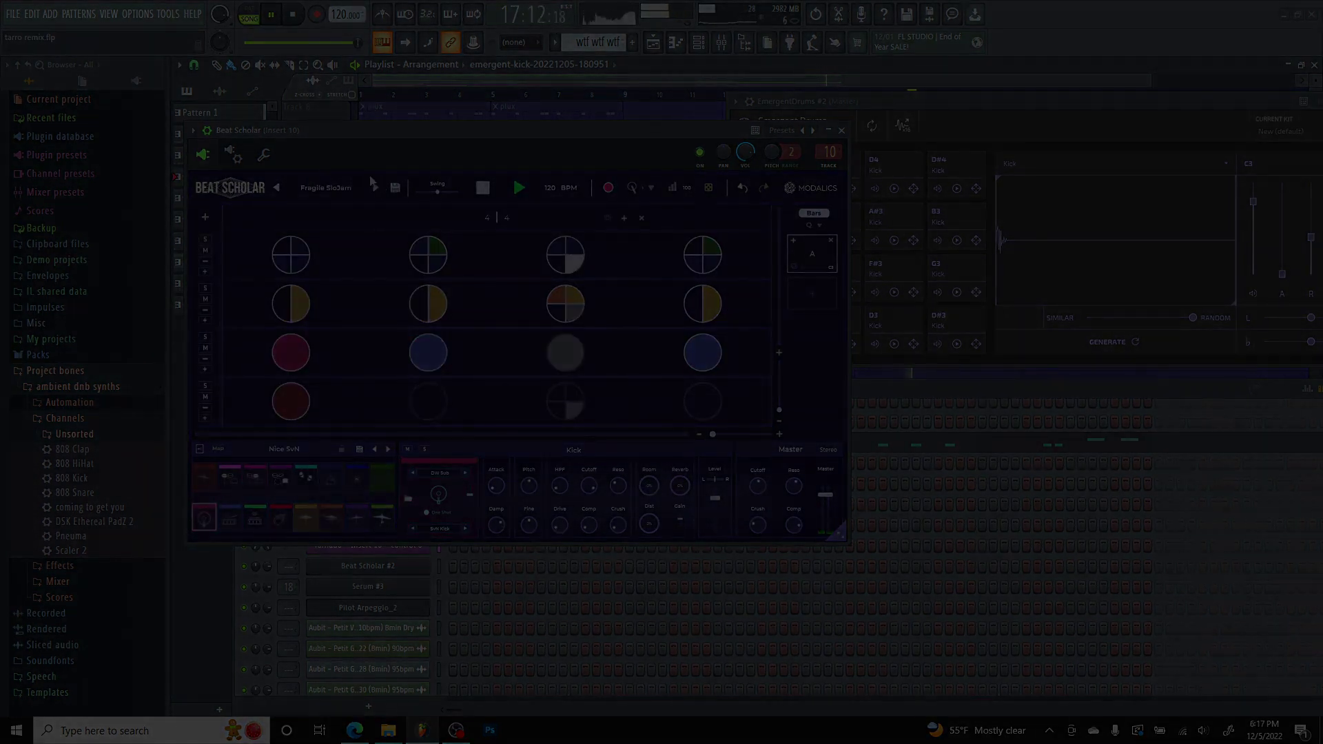
click(376, 188)
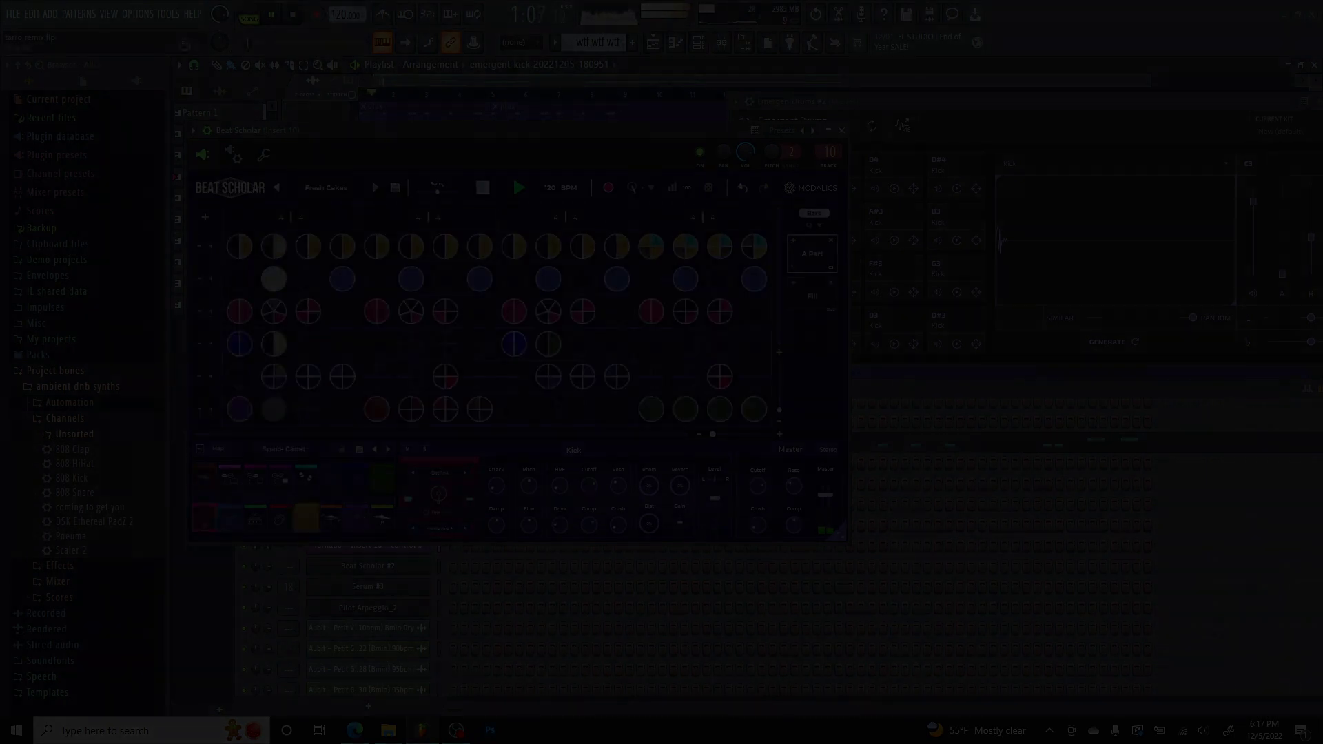